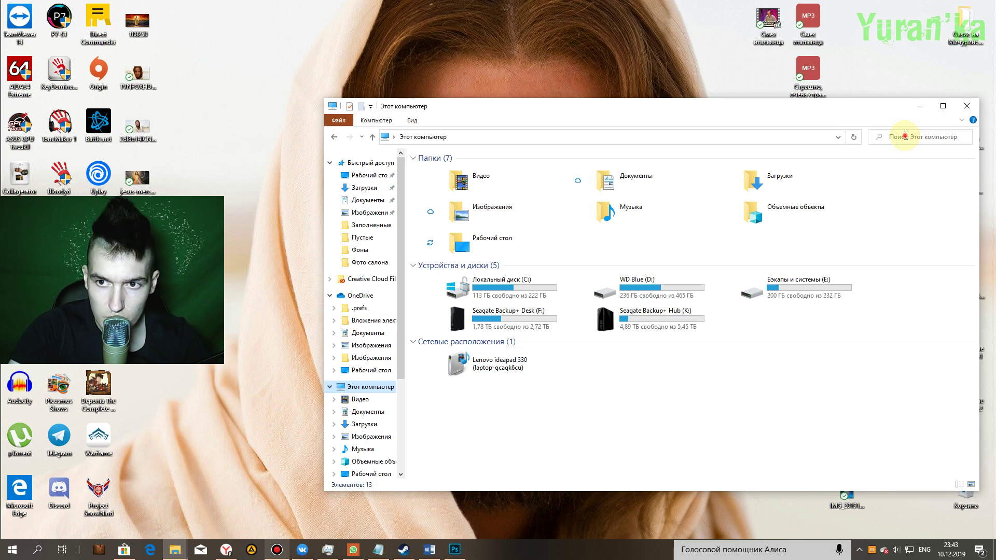
Test the search box of the This PC window, also after moving, maximizing and restoring it, and try the taskbar search.
left_click(905, 136)
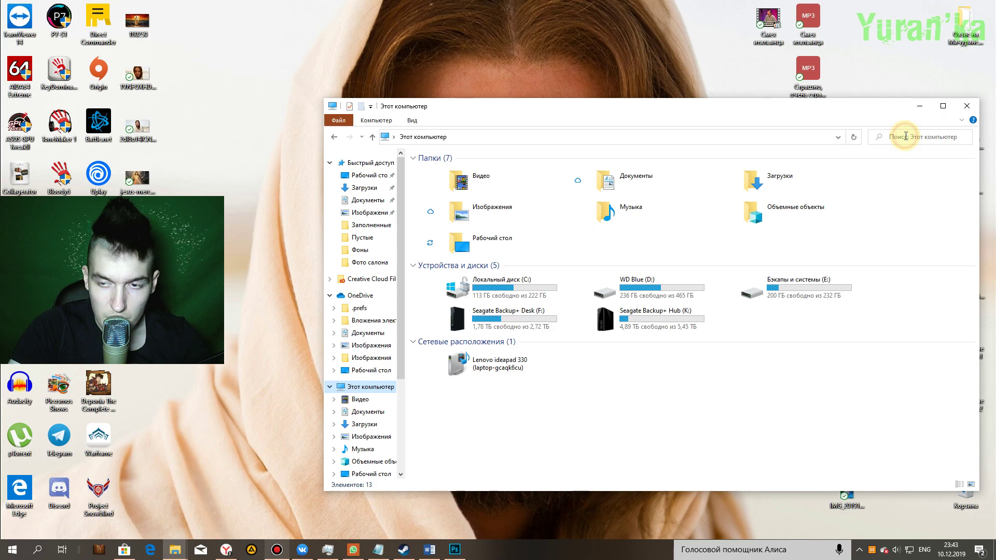
left_click_drag(823, 107, 764, 113)
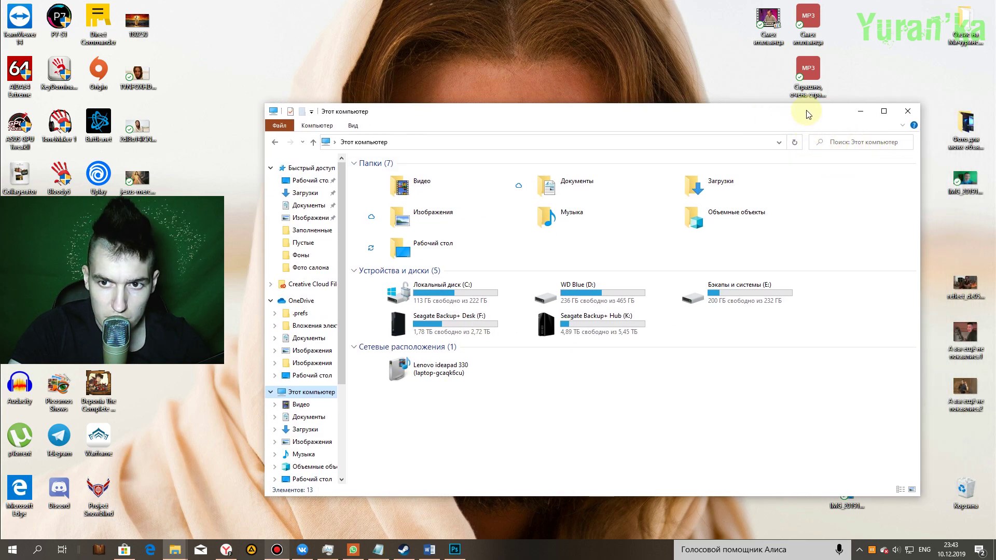
left_click(859, 139)
double_click(808, 115)
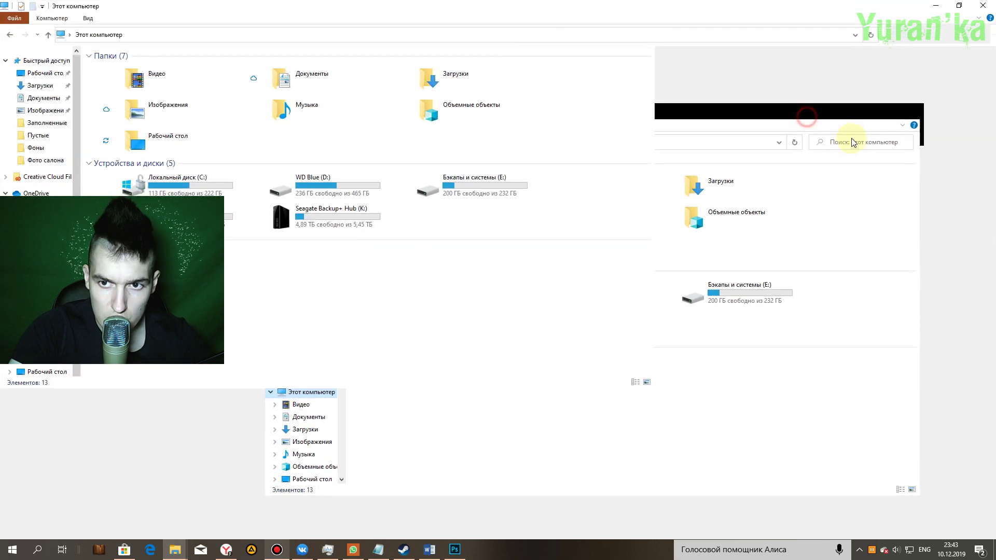
left_click(959, 6)
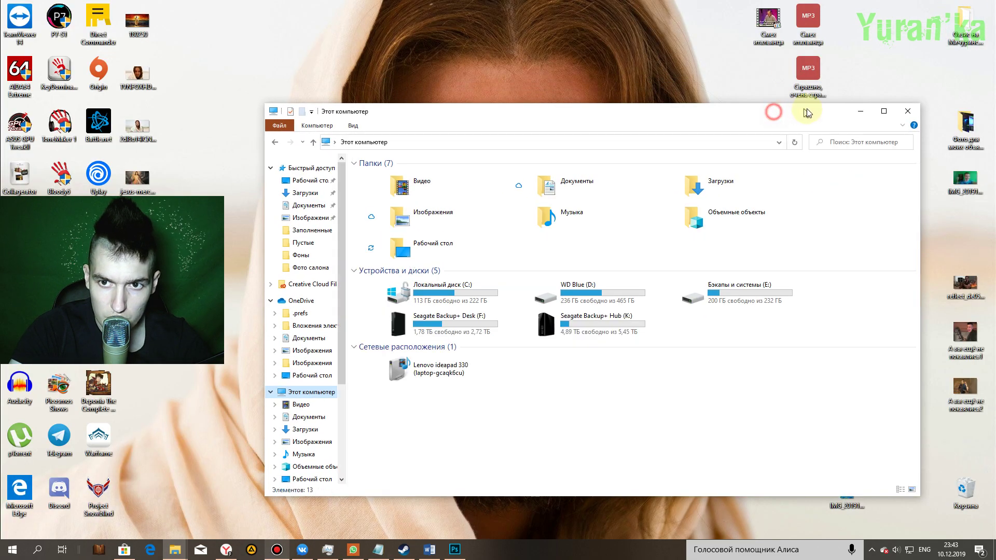
left_click_drag(808, 113, 841, 110)
left_click(876, 140)
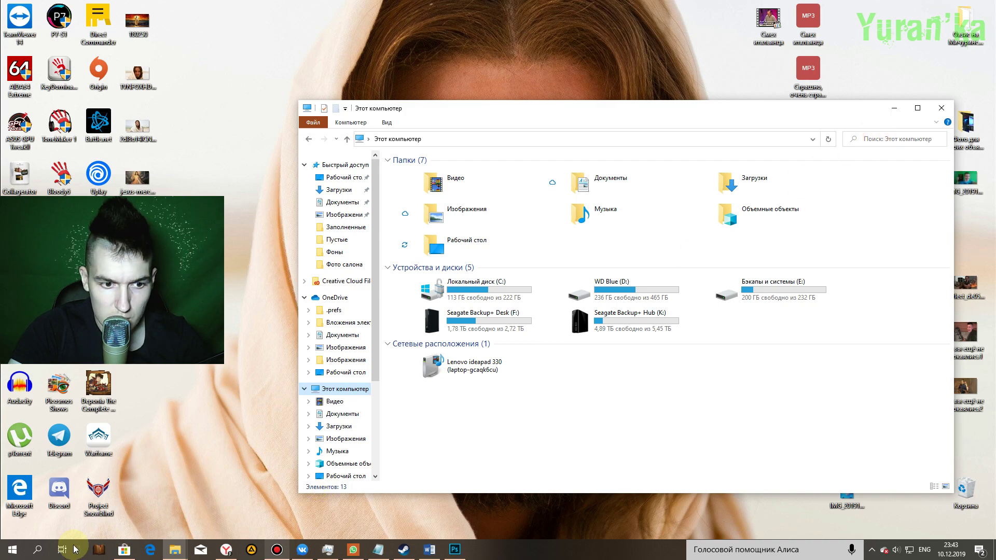
left_click(29, 555)
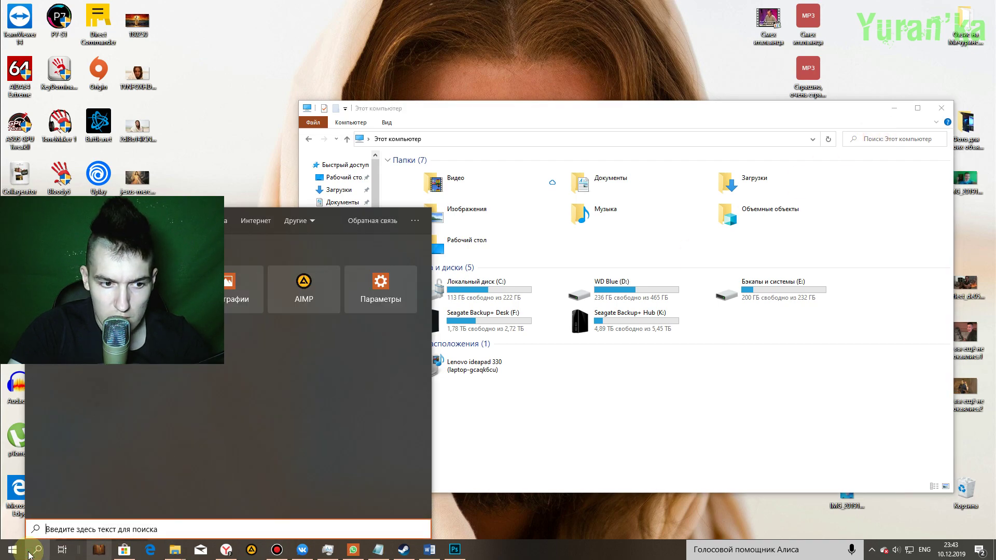
left_click(649, 109)
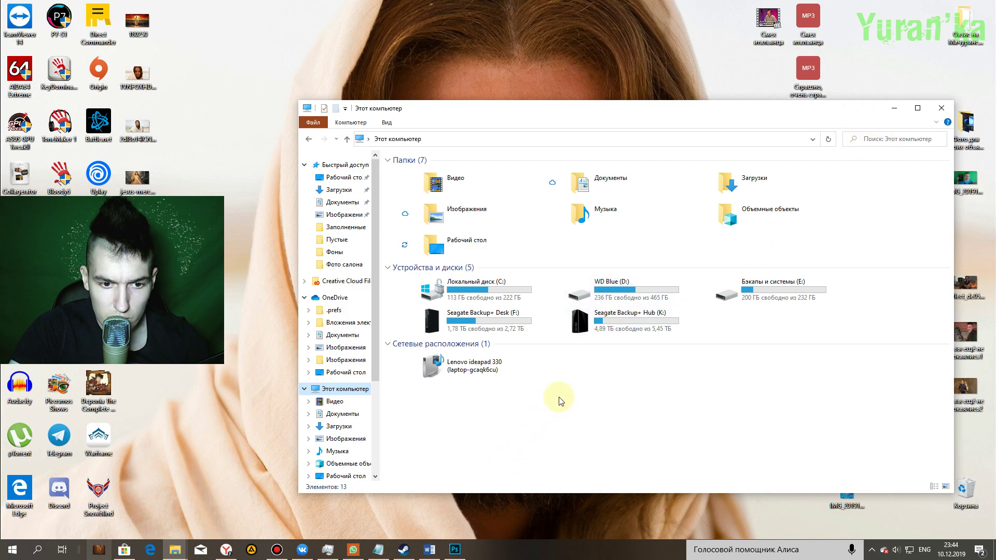
Switch to Task Manager, show its list of processes, select the Проводник process and place the window over the Explorer window.
left_click(328, 549)
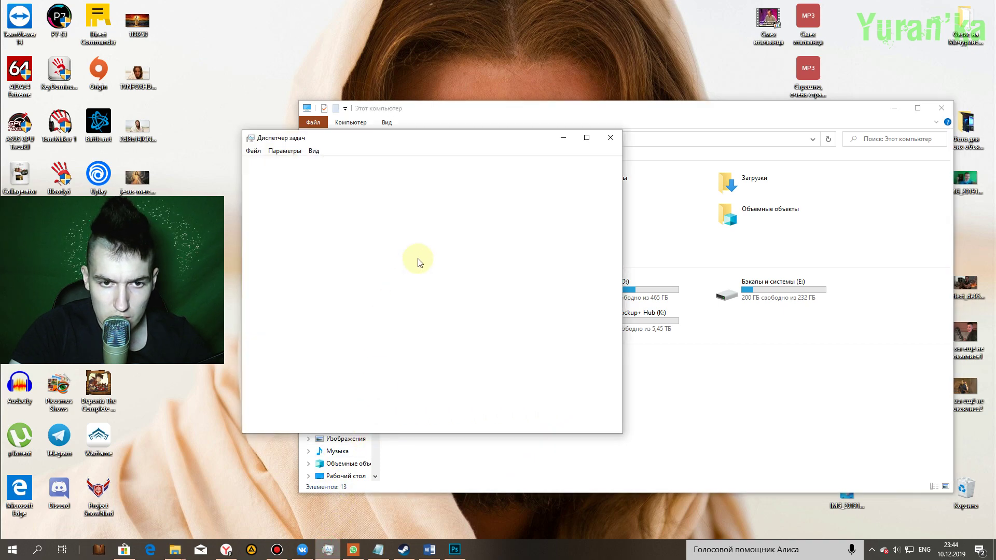
left_click_drag(376, 144, 571, 163)
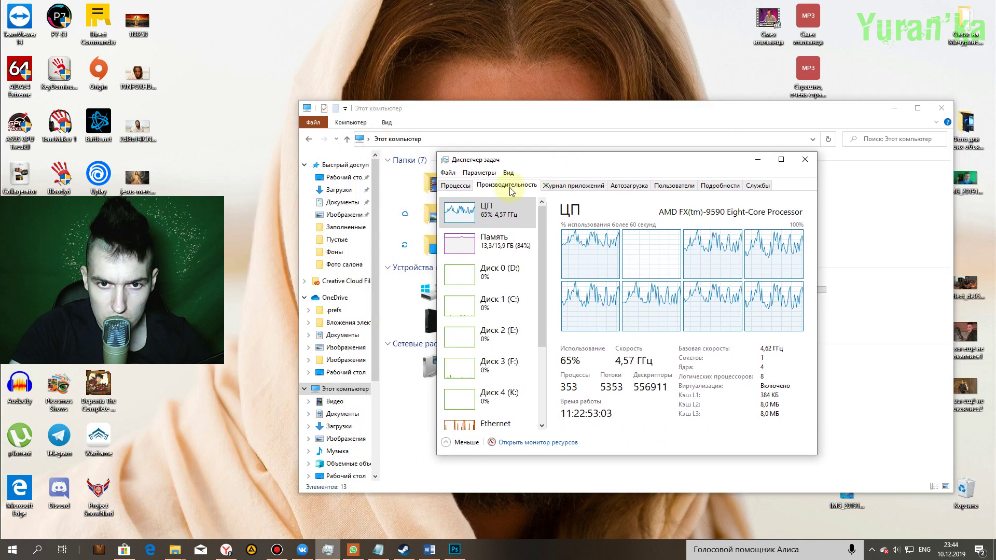
left_click(459, 187)
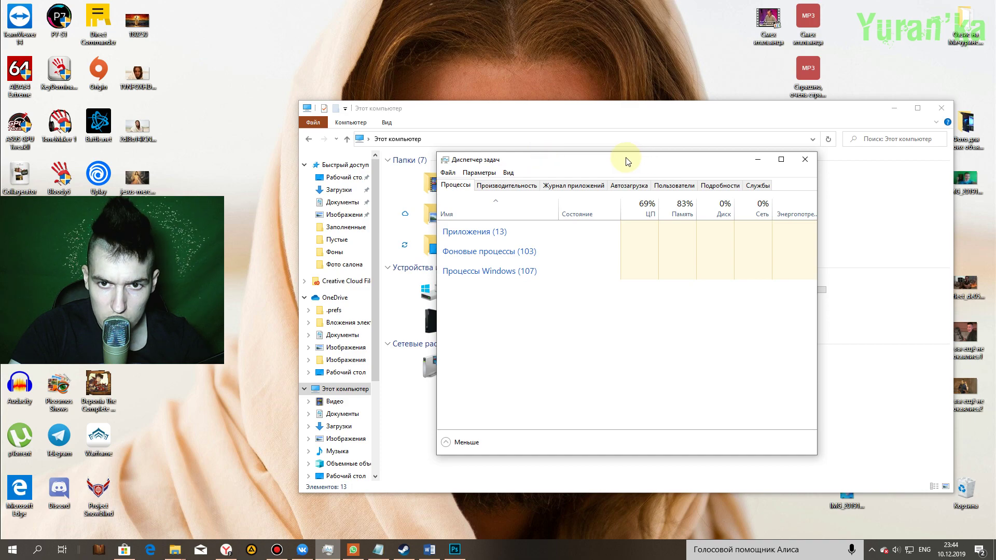
left_click_drag(600, 162, 704, 163)
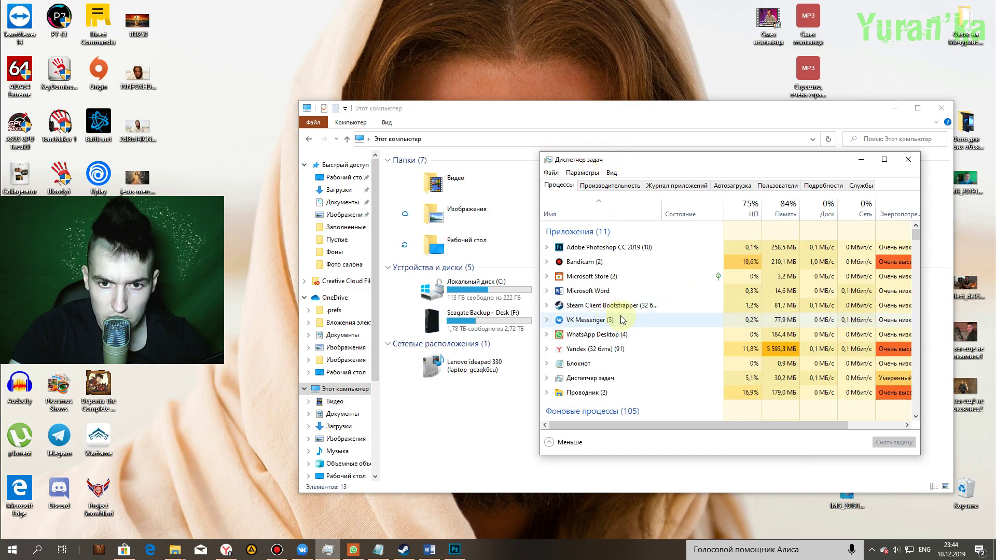
left_click(590, 395)
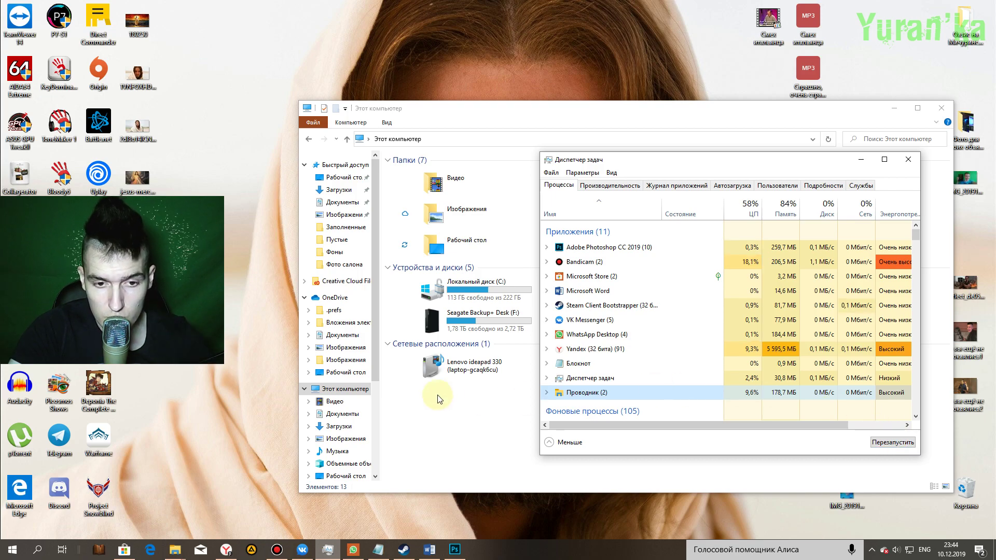
left_click(175, 554)
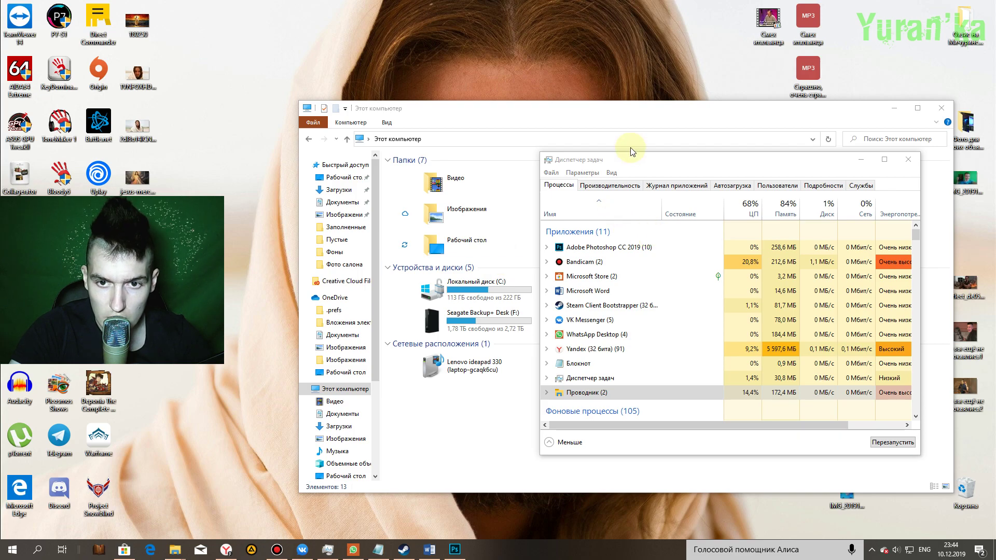
left_click_drag(636, 159, 666, 163)
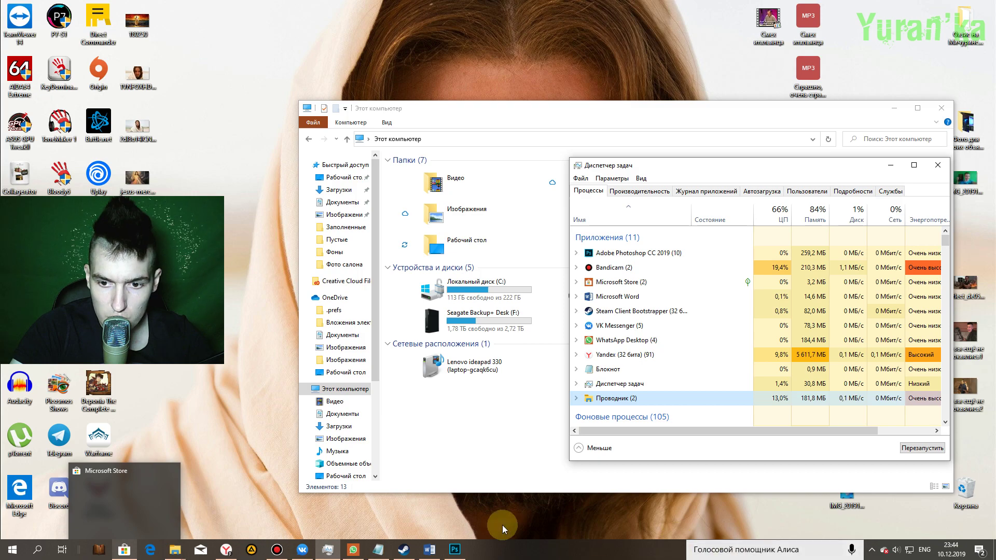
left_click(872, 549)
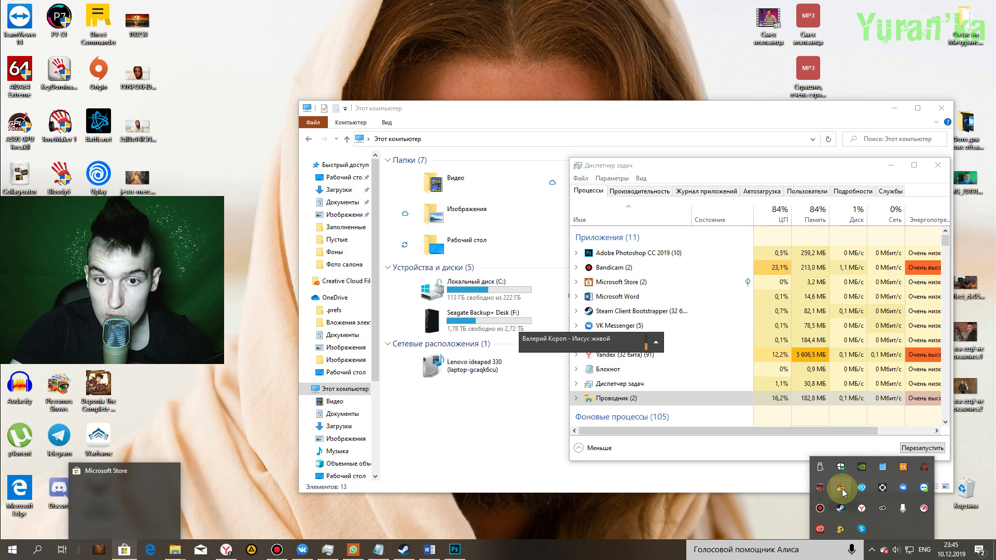
left_click(762, 521)
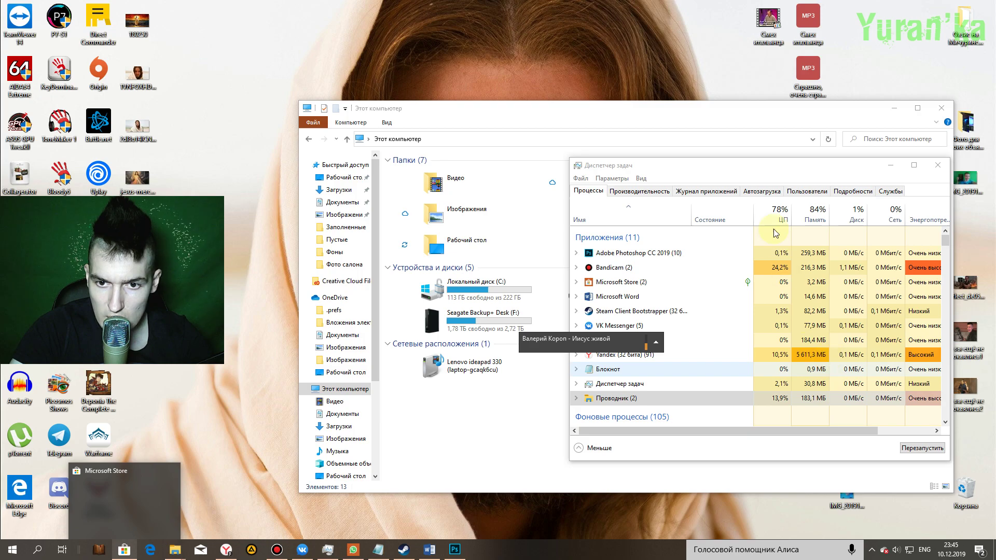
left_click(751, 171)
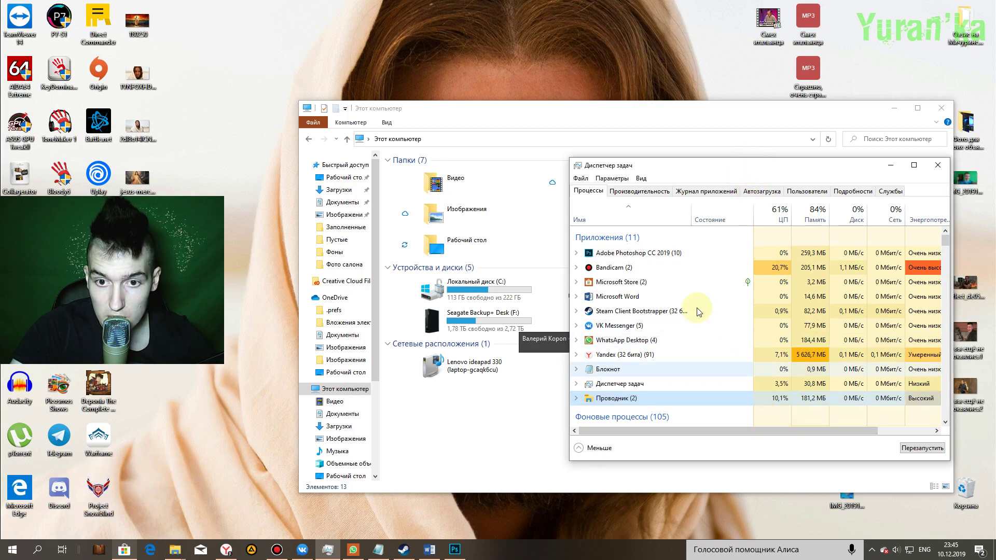
Look through the background processes in Task Manager and select the Поиск process, examining its entry and the neighbouring ones.
scroll(684, 319, "down", 3)
scroll(682, 314, "down", 6)
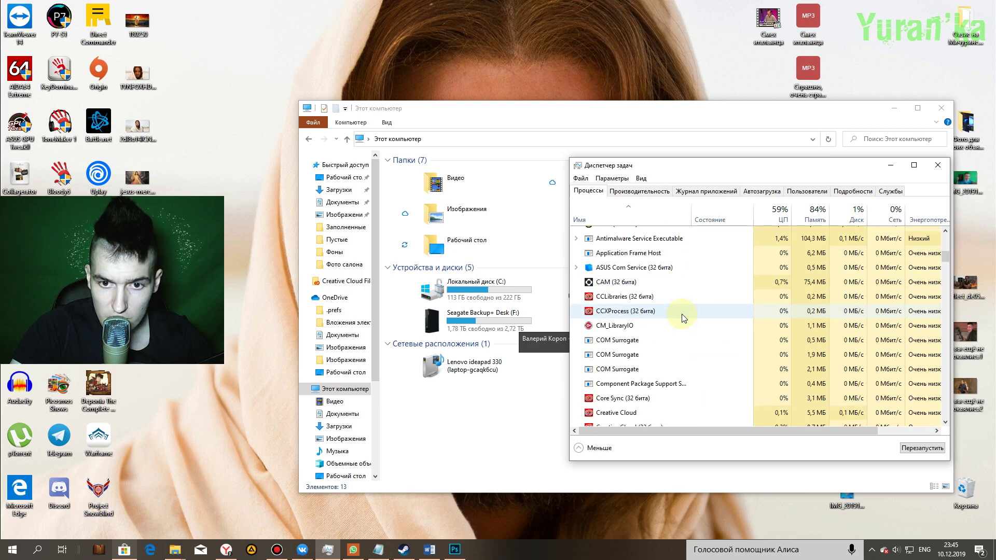
scroll(670, 329, "down", 1)
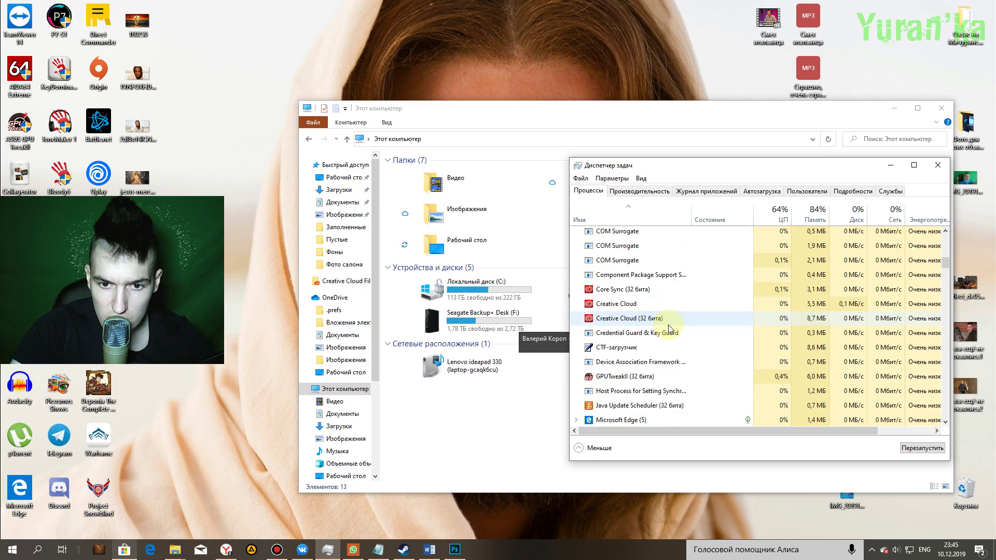
scroll(669, 328, "up", 3)
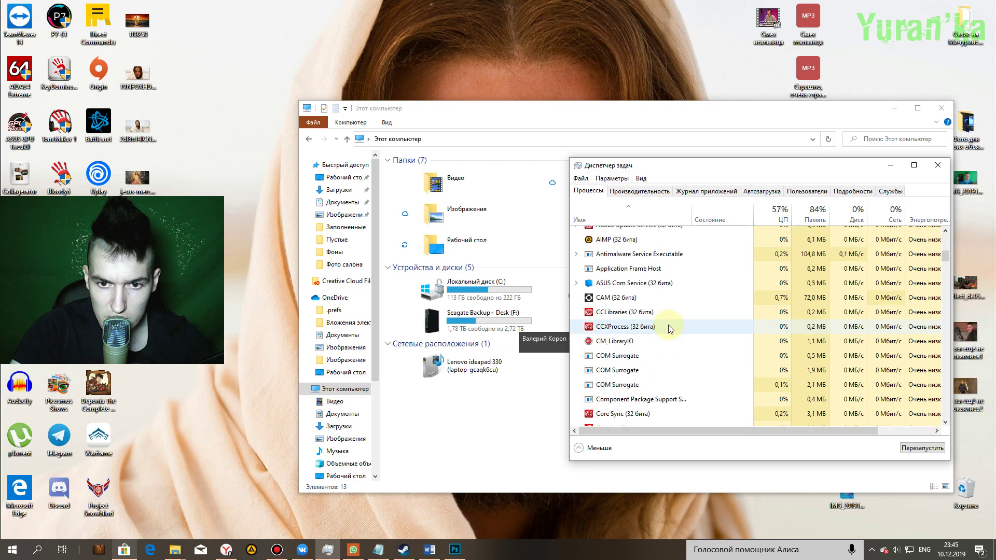
scroll(668, 325, "up", 1)
scroll(669, 324, "down", 2)
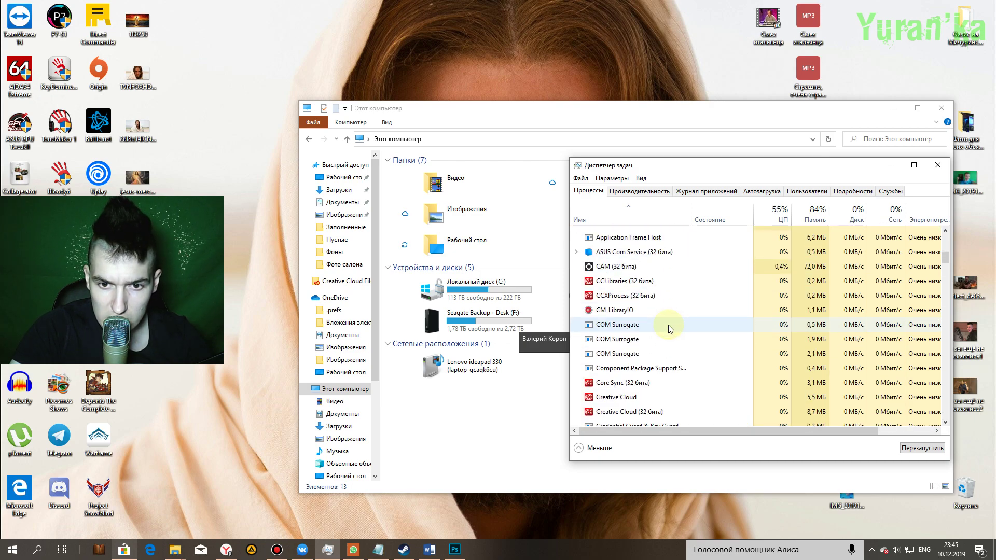
scroll(668, 325, "down", 8)
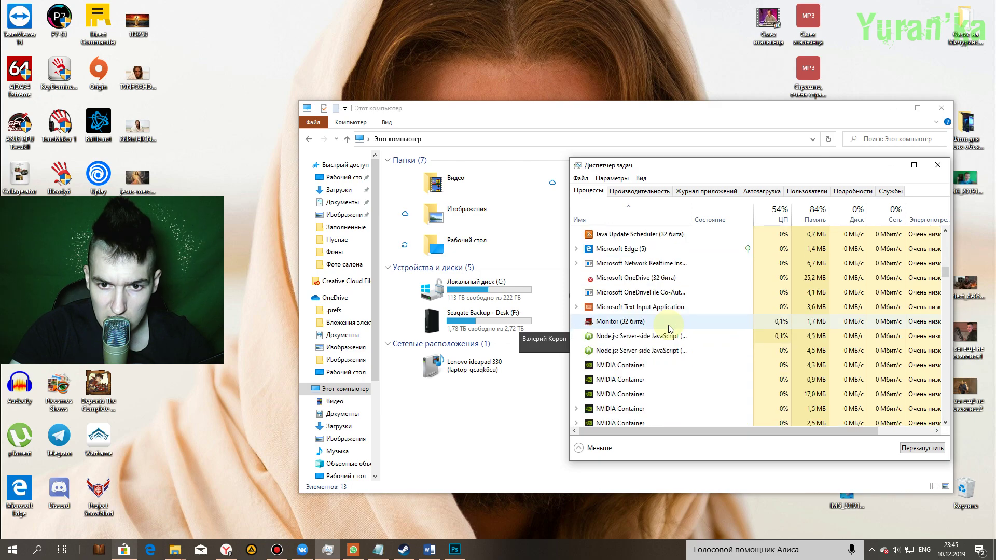
scroll(668, 269, "down", 4)
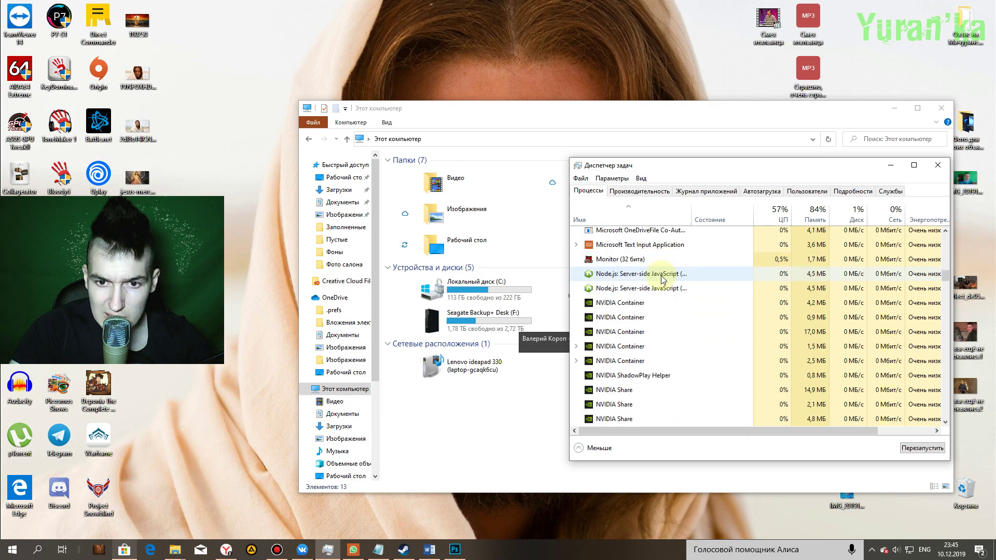
scroll(662, 279, "down", 2)
scroll(662, 280, "down", 3)
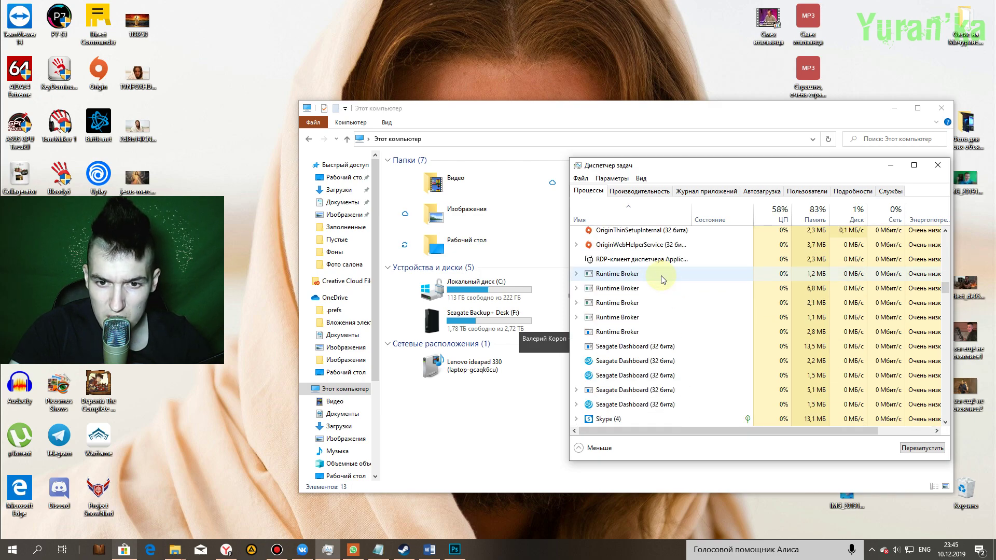
scroll(662, 280, "down", 4)
scroll(662, 279, "down", 5)
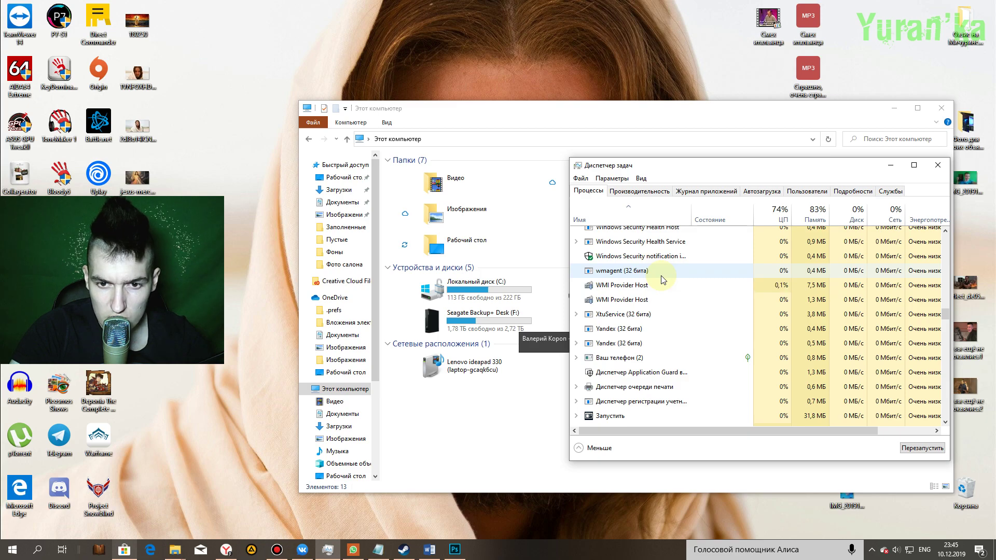
scroll(662, 280, "down", 3)
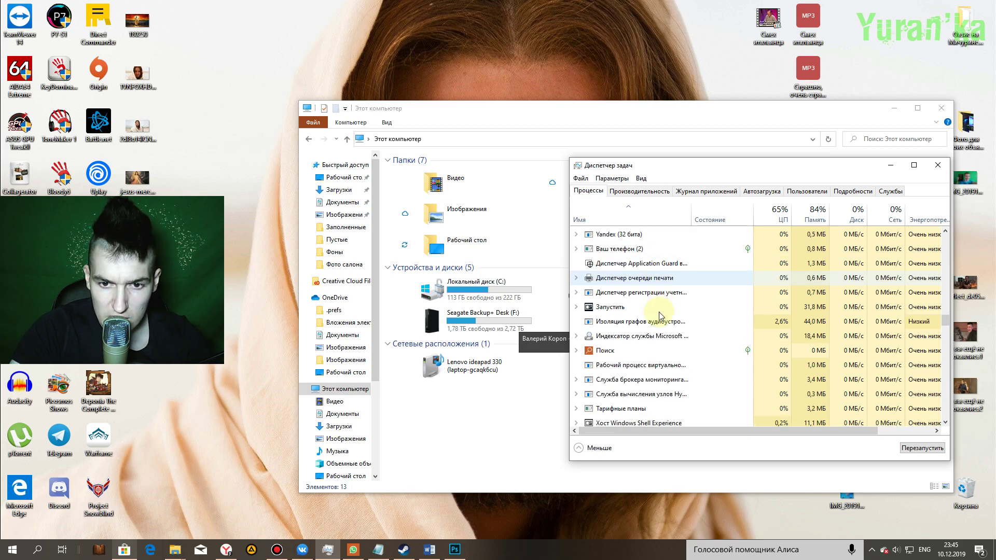
left_click(628, 350)
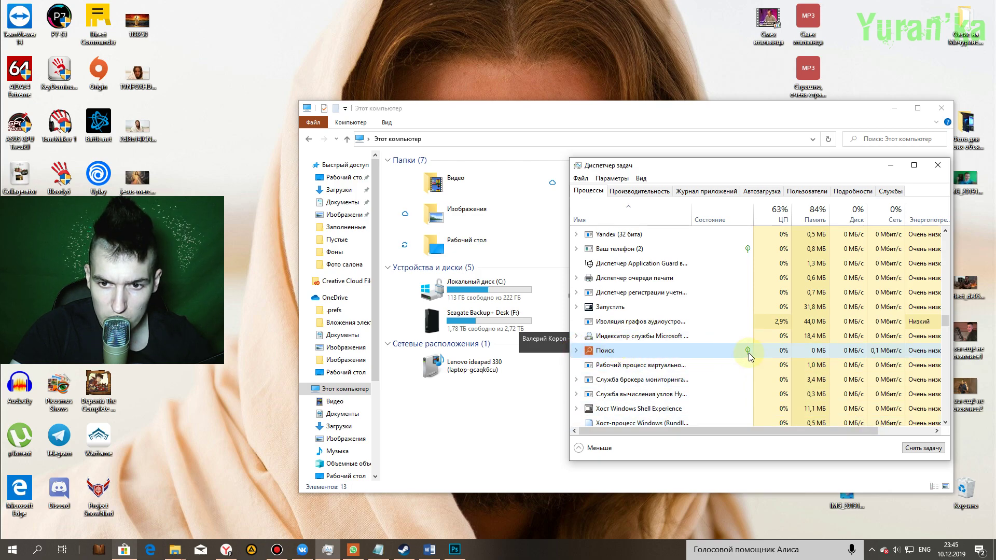
scroll(669, 376, "down", 2)
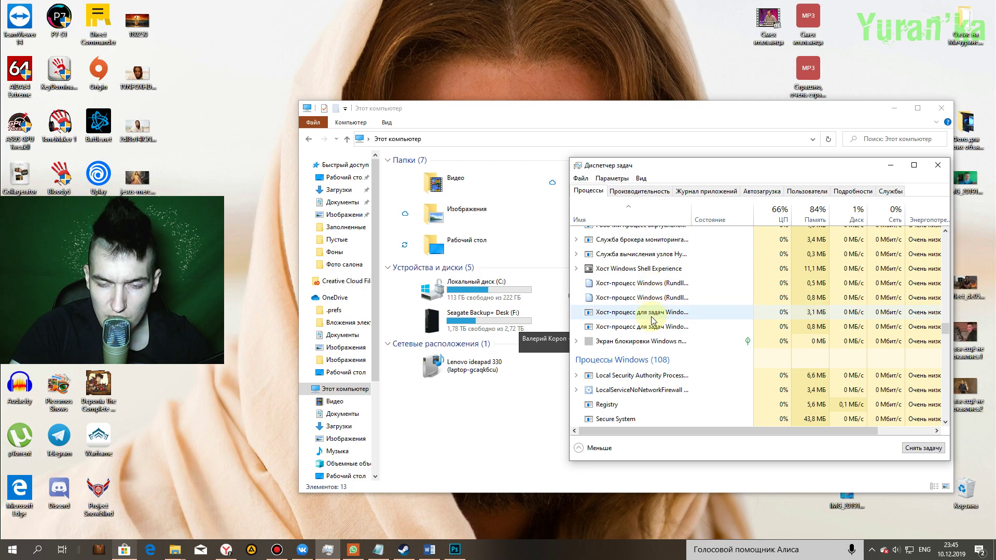
scroll(653, 320, "up", 1)
scroll(652, 319, "up", 1)
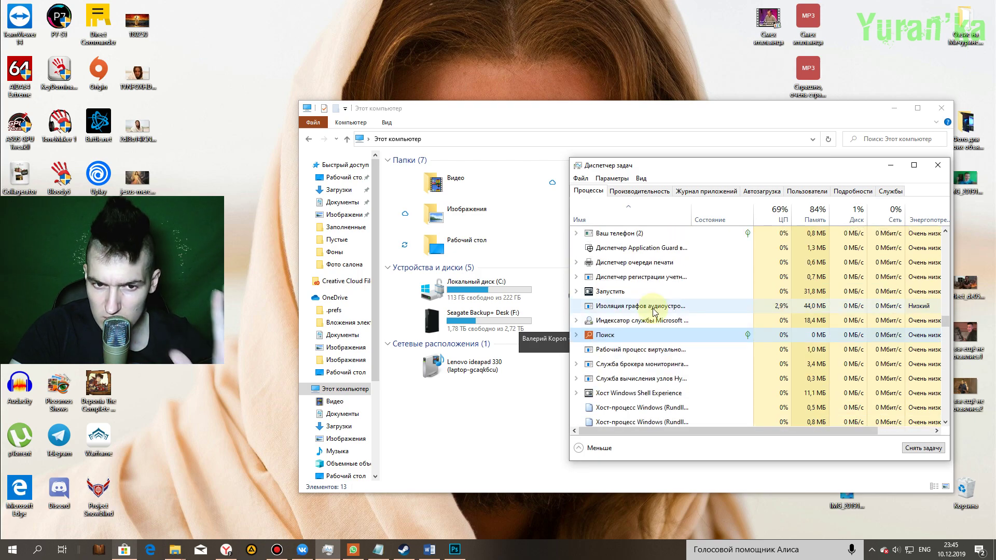
scroll(653, 310, "up", 4)
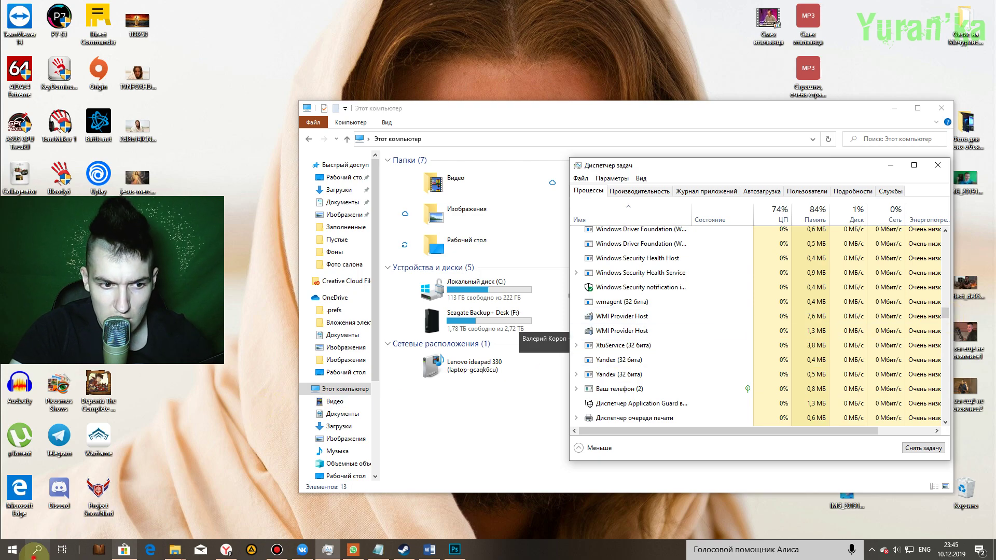
Check the taskbar search once more, return to the start of the process list and minimize Task Manager.
left_click(35, 554)
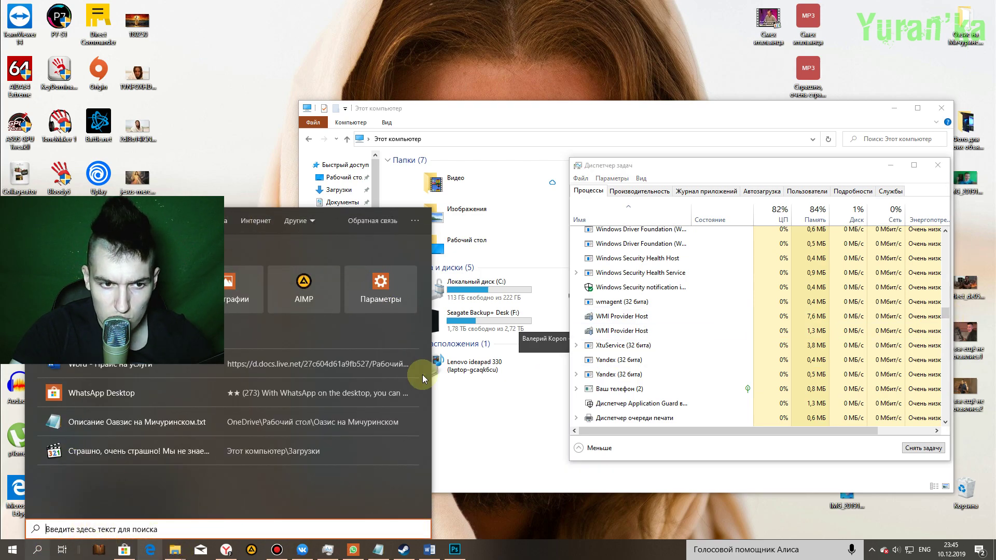
left_click(880, 322)
left_click_drag(945, 313, 950, 238)
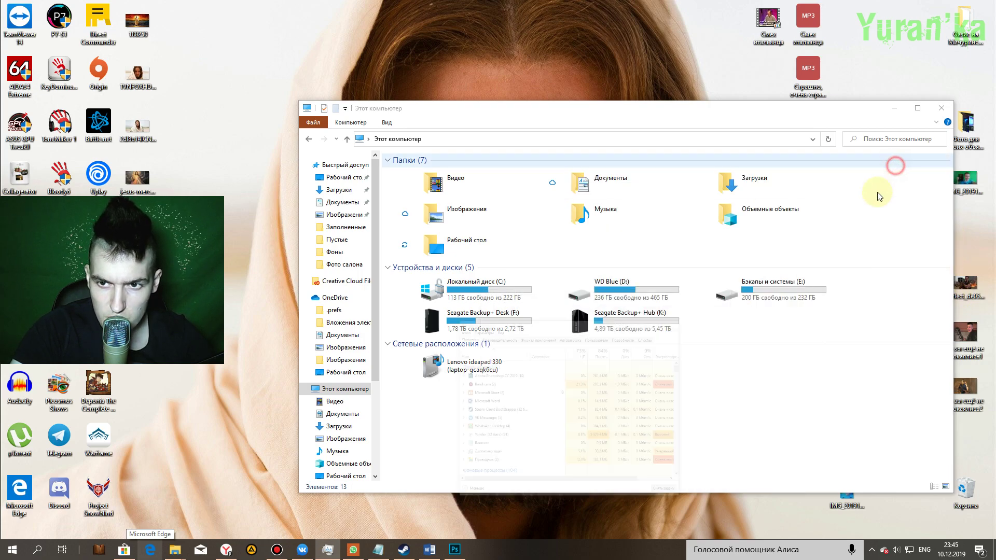
left_click(891, 165)
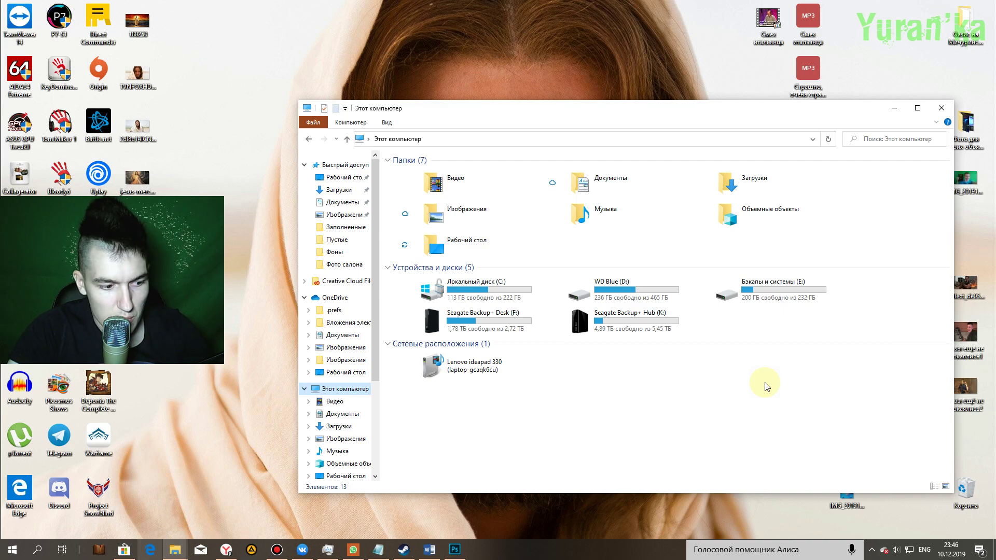
Open the Run dialog and place it over the lower part of the This PC window.
key("super+r")
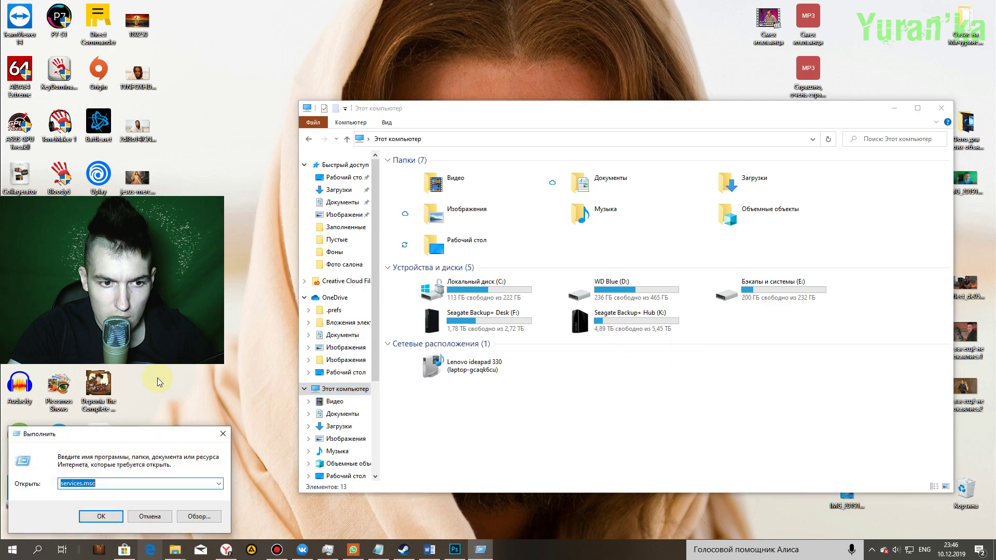
left_click_drag(101, 438, 806, 365)
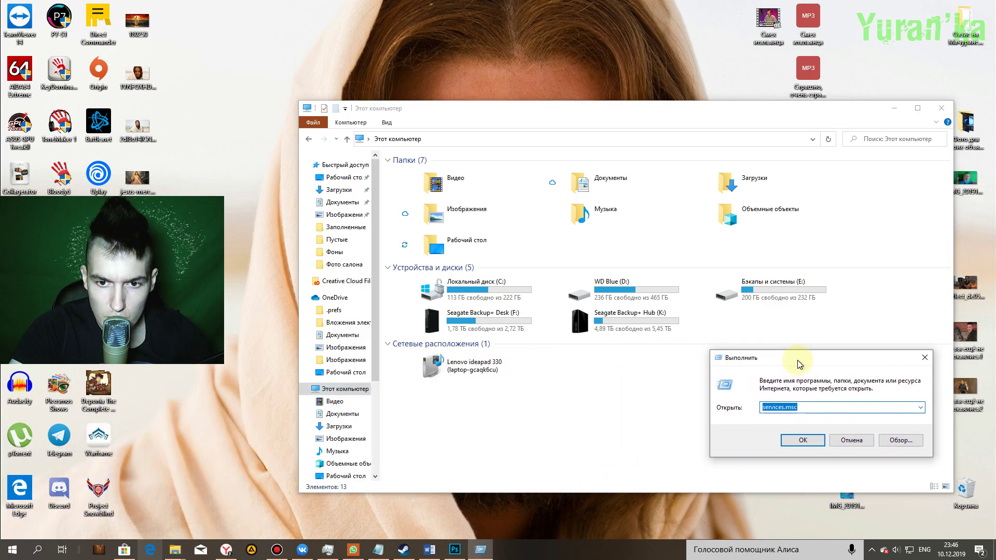
Look through the Start menu's app list and expand the Стандартные — Windows folder to examine its tools.
left_click(13, 551)
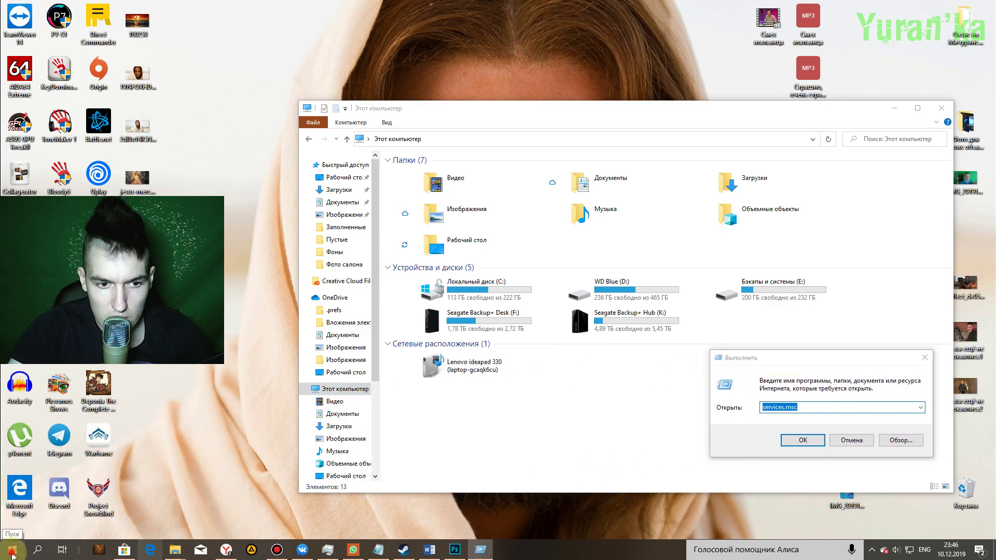
scroll(86, 386, "down", 10)
scroll(86, 386, "down", 15)
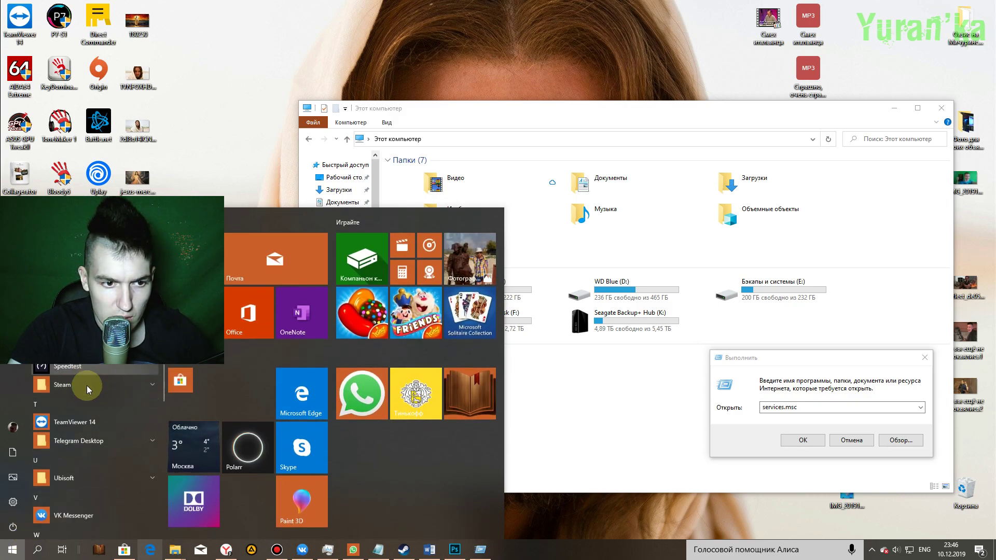
scroll(86, 384, "down", 3)
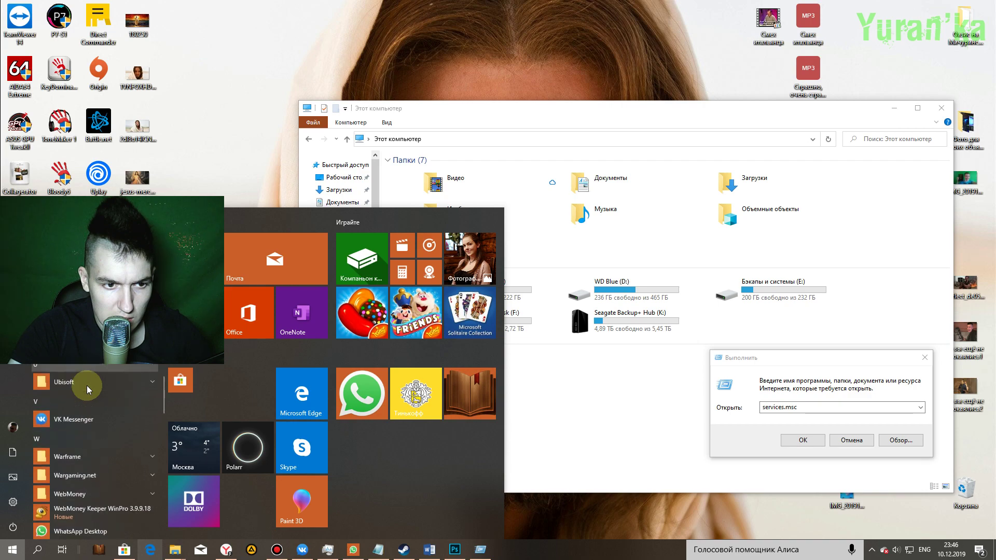
scroll(94, 451, "down", 15)
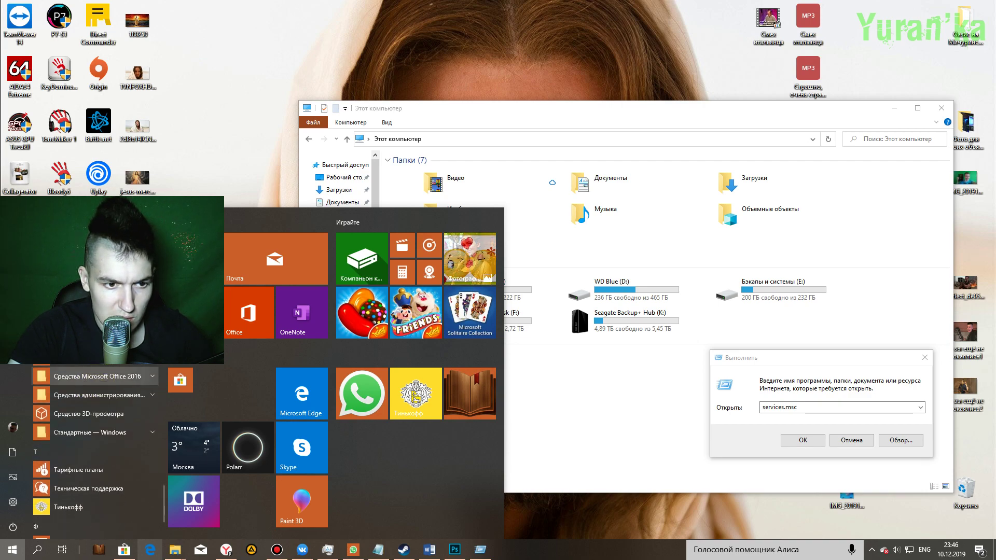
left_click(103, 432)
scroll(106, 407, "down", 3)
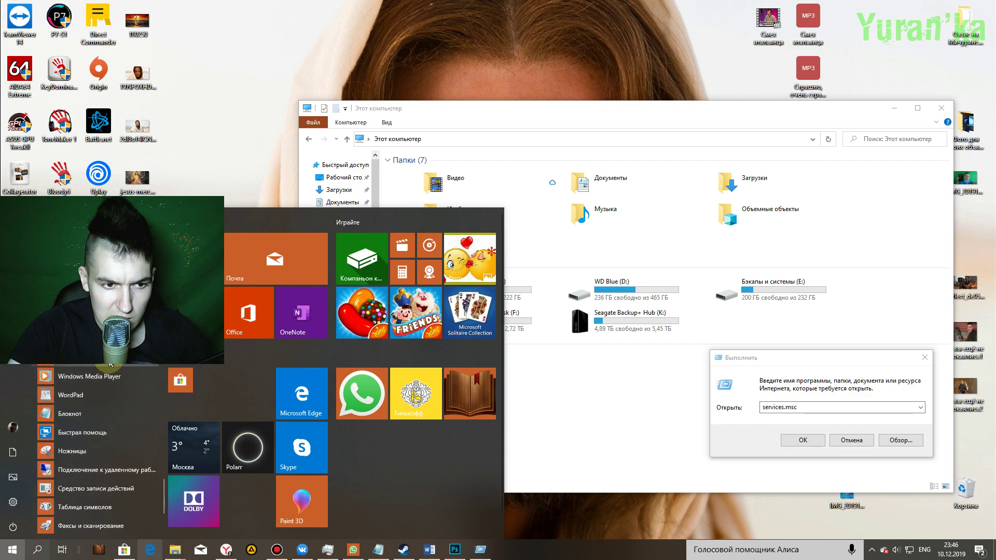
scroll(101, 388, "down", 1)
scroll(98, 446, "up", 2)
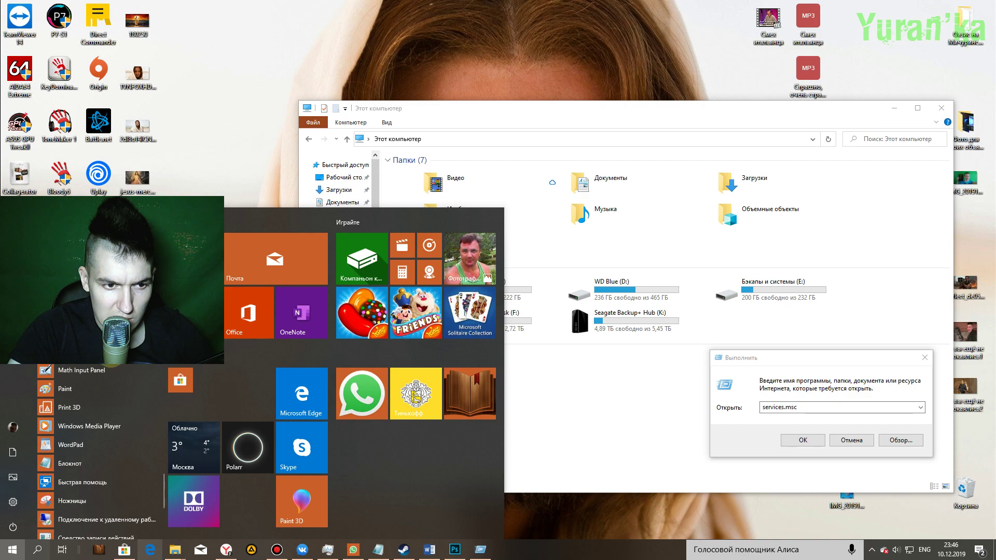
scroll(99, 446, "down", 5)
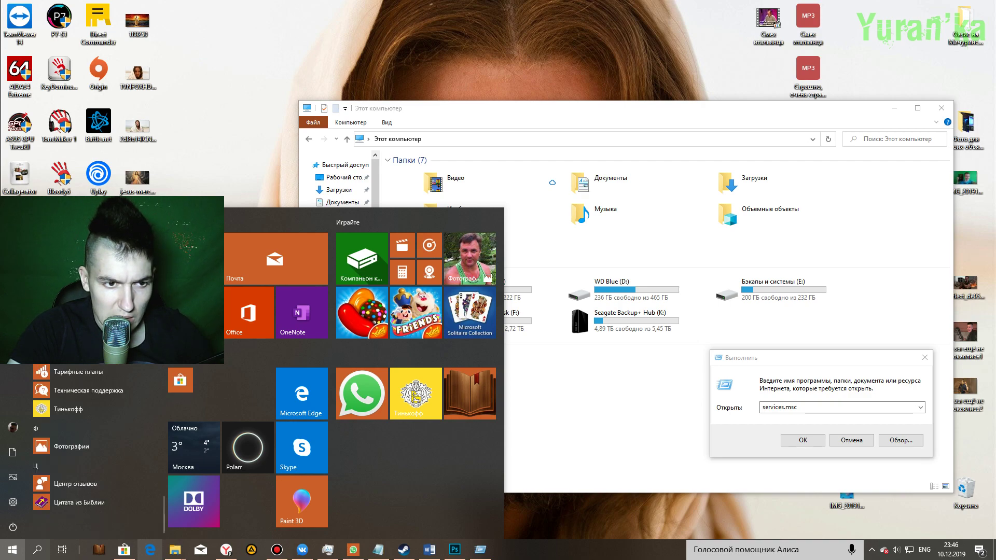
Look through the Средства администрирования folder in the app list, examining the entries around Редактор реестра and Службы.
scroll(99, 446, "up", 5)
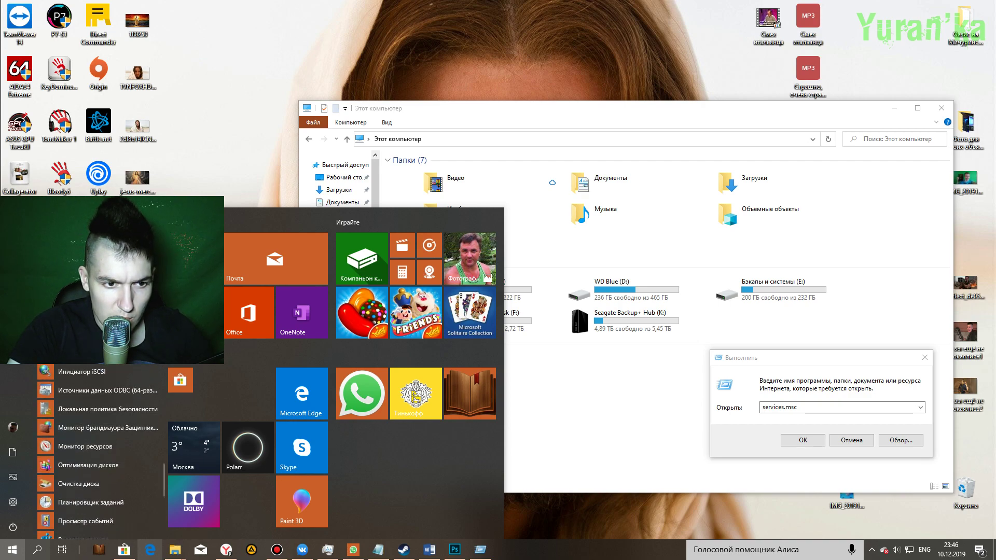
scroll(86, 396, "down", 3)
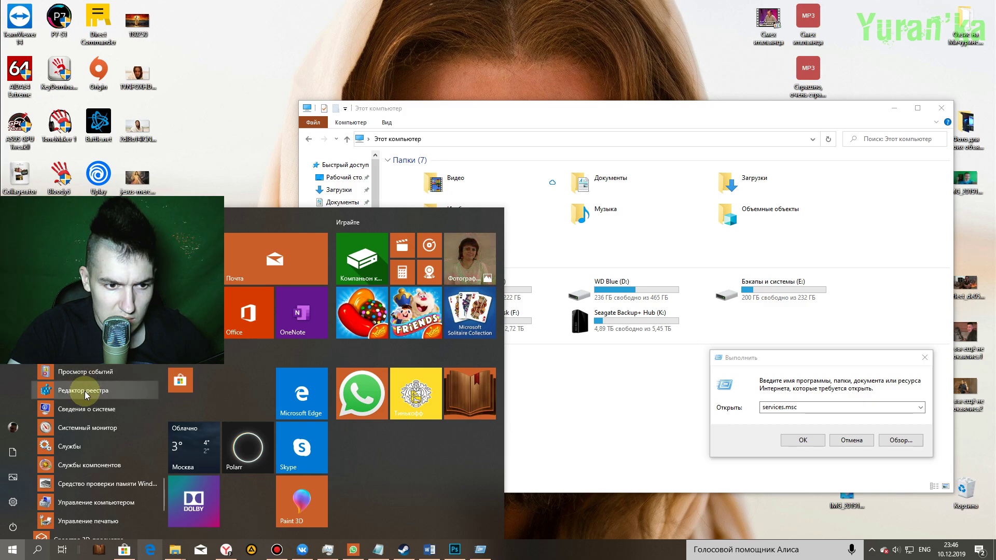
scroll(95, 397, "up", 1)
scroll(94, 396, "up", 2)
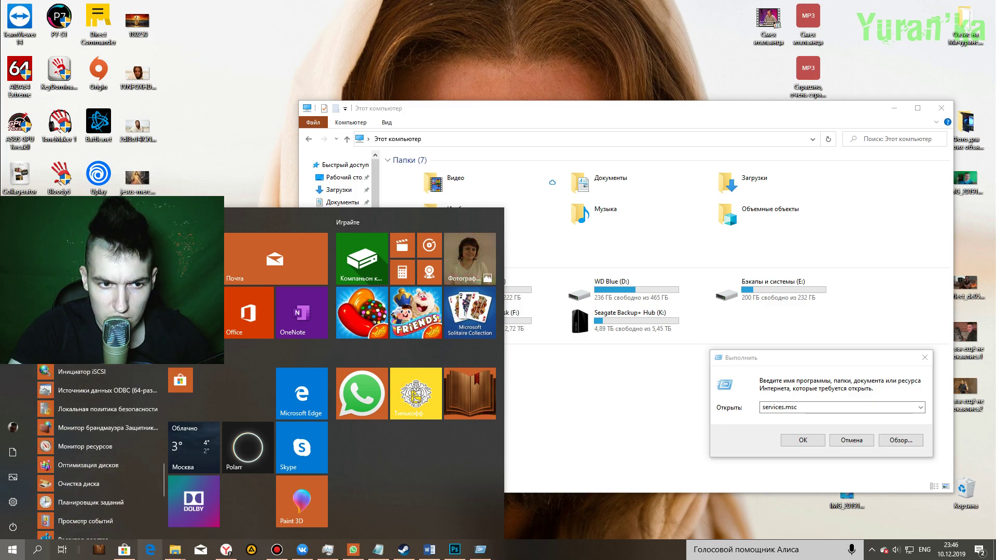
scroll(99, 394, "down", 1)
Return to the Run dialog and run regedit to start the Registry Editor.
left_click(809, 364)
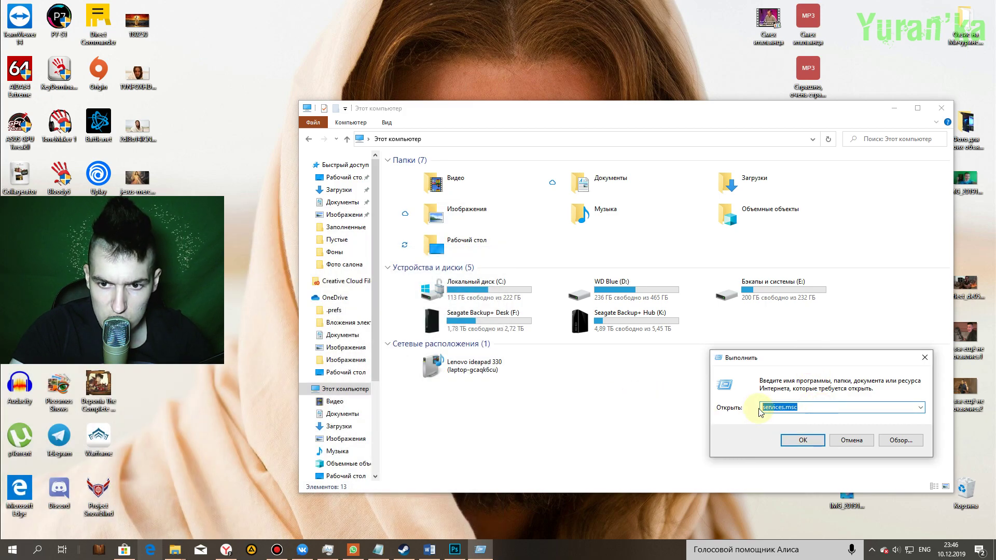
type("reg")
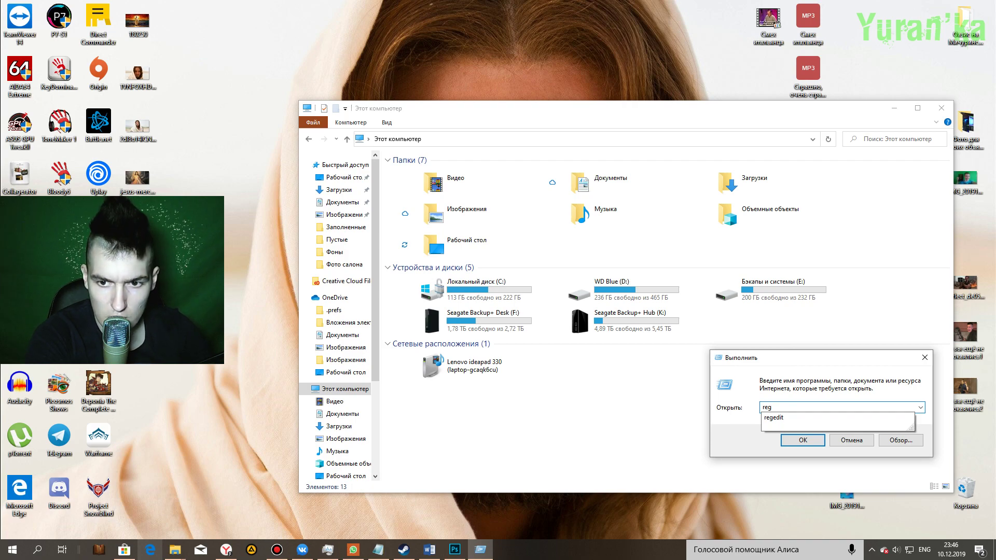
left_click(798, 417)
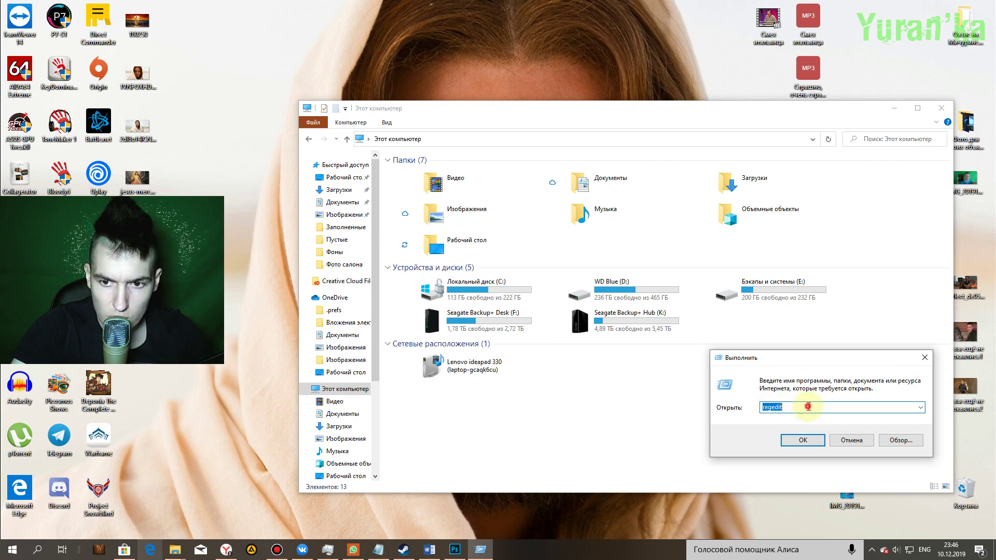
left_click(803, 441)
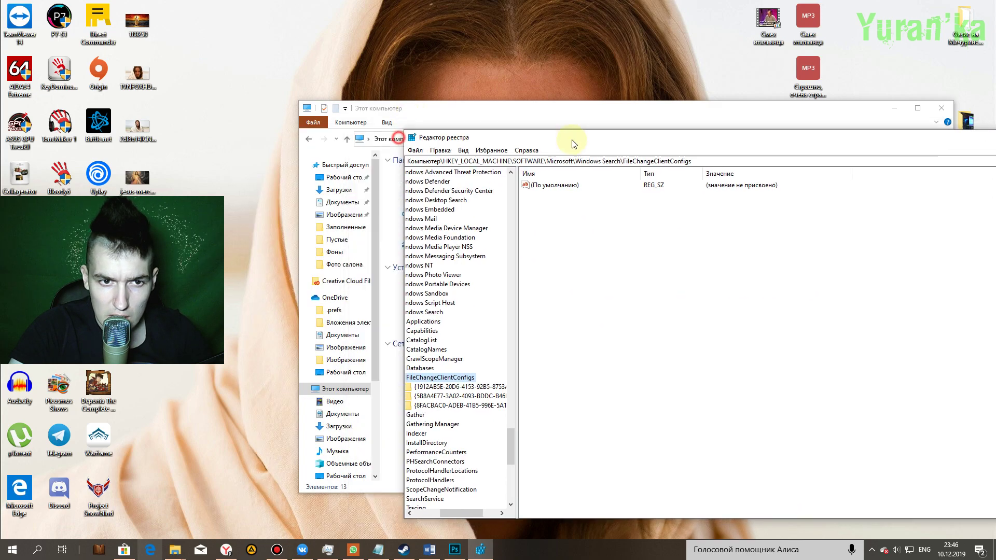
Place the Registry Editor over the Explorer window and collapse the key tree from Windows Search up to HKEY_LOCAL_MACHINE.
left_click_drag(400, 138, 638, 127)
left_click_drag(556, 501, 530, 501)
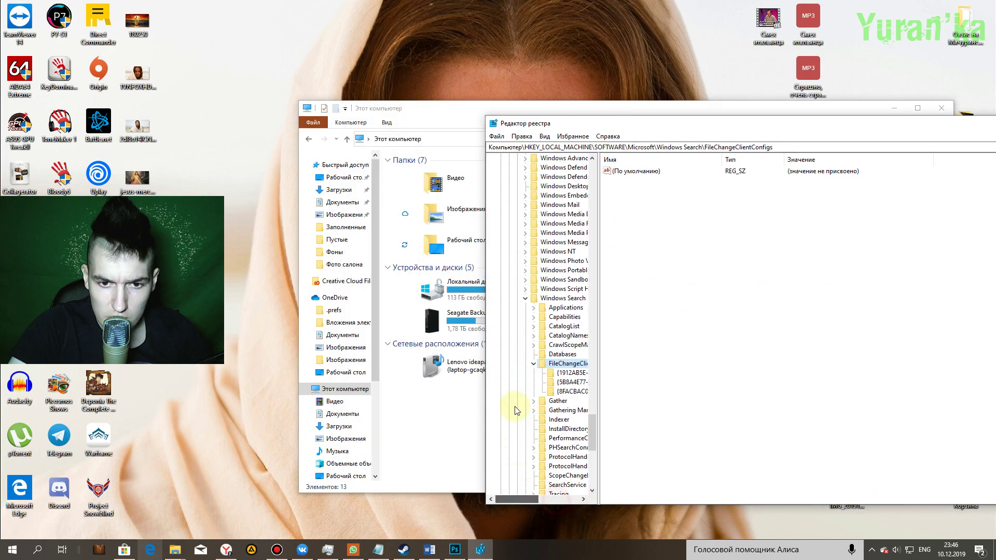
left_click(525, 297)
scroll(522, 297, "up", 10)
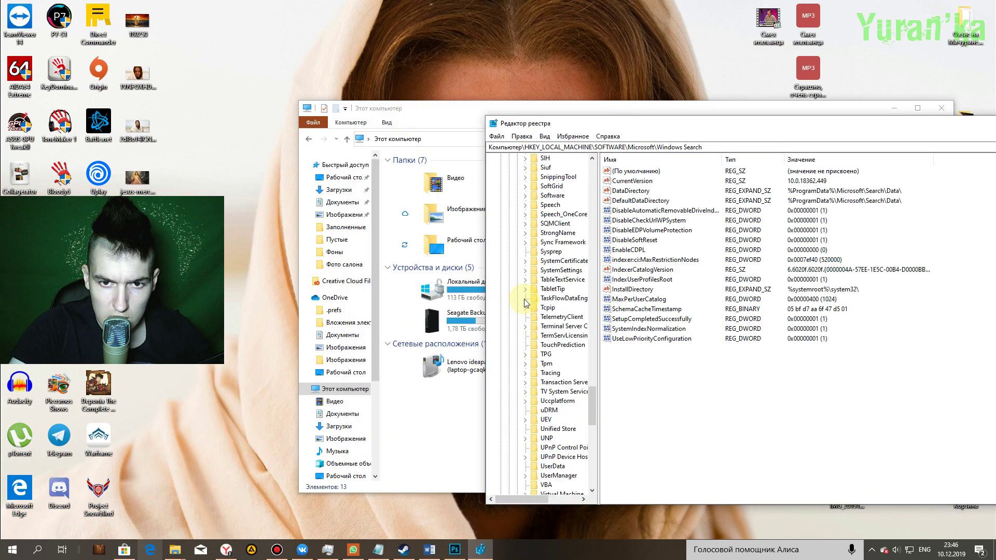
scroll(521, 298, "up", 20)
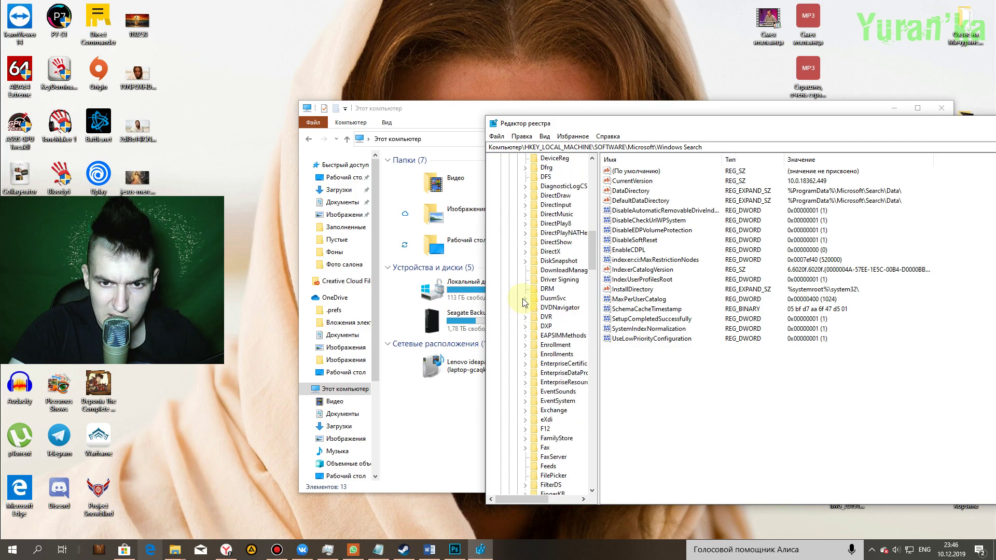
scroll(521, 297, "up", 5)
left_click(516, 330)
scroll(522, 255, "up", 3)
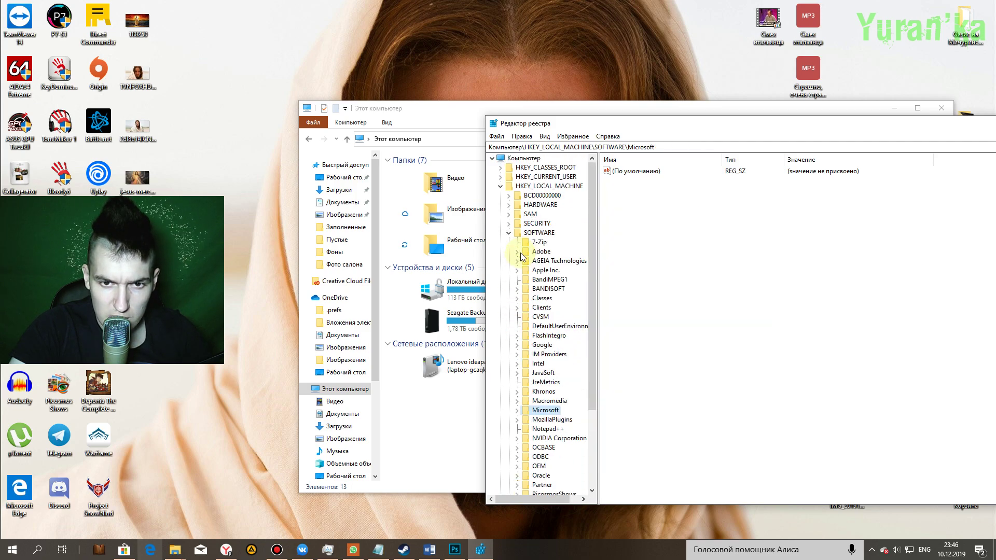
left_click(511, 235)
left_click(500, 186)
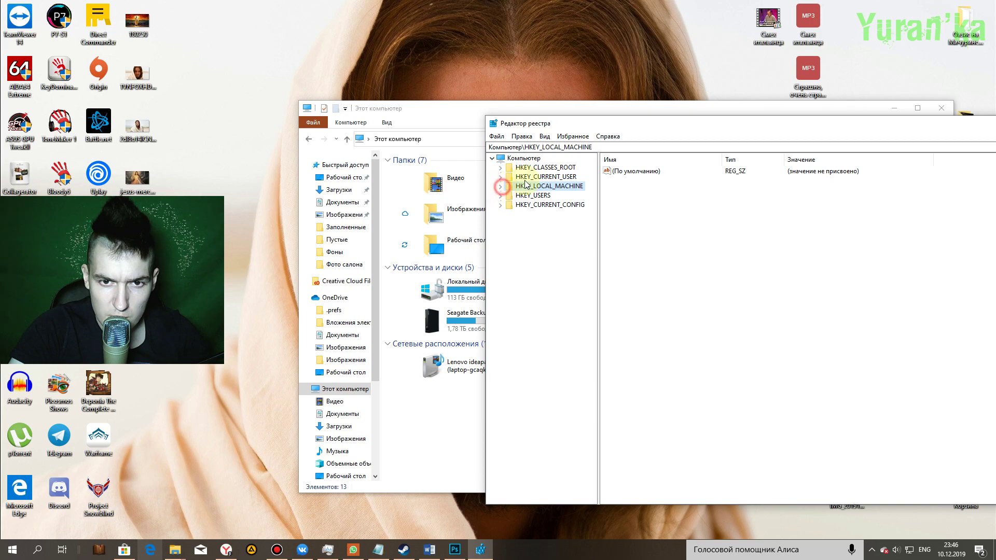
Expand HKEY_LOCAL_MACHINE, its SOFTWARE key and the Microsoft key inside it.
double_click(558, 188)
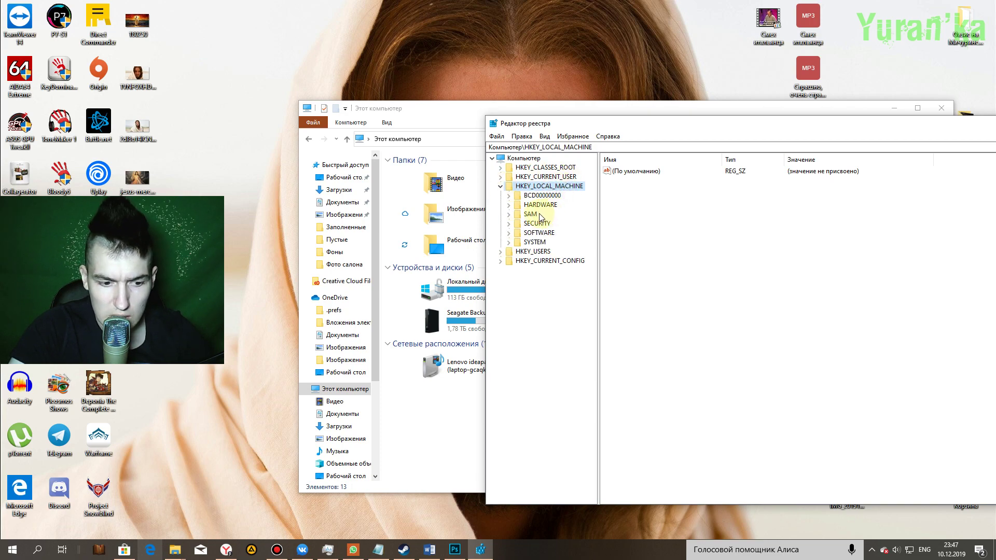
key("alt")
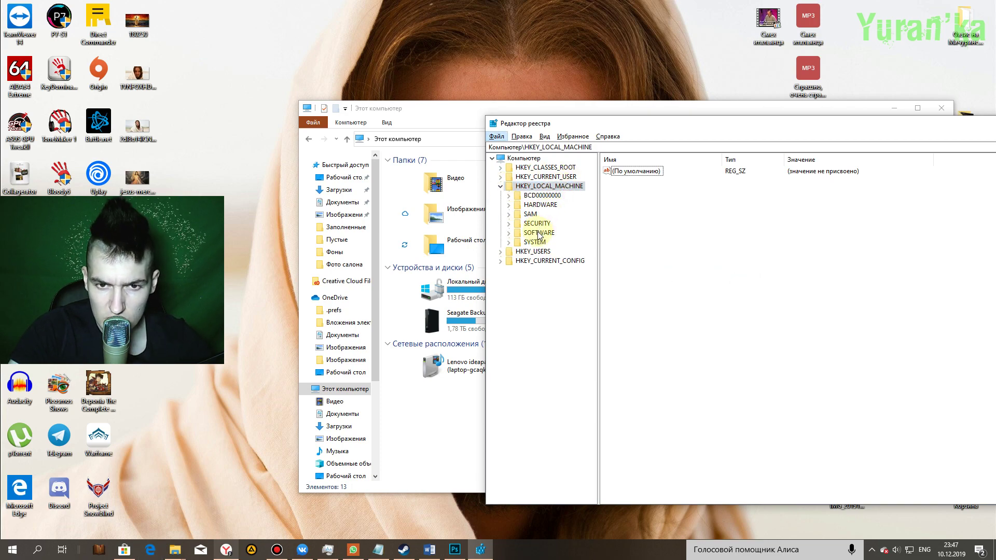
double_click(539, 234)
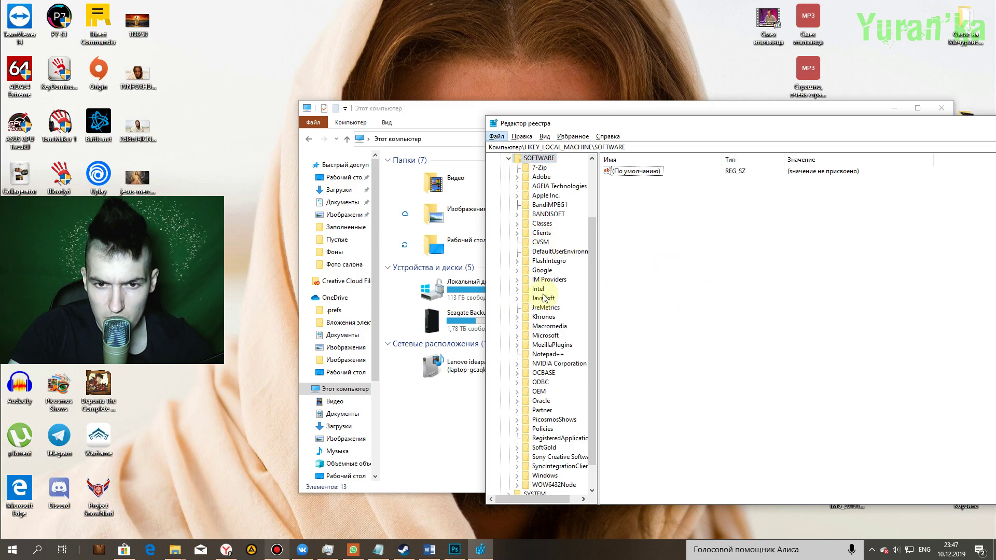
double_click(545, 336)
Widen the key tree, then find the Windows Search key under Microsoft and expand it.
scroll(556, 291, "down", 15)
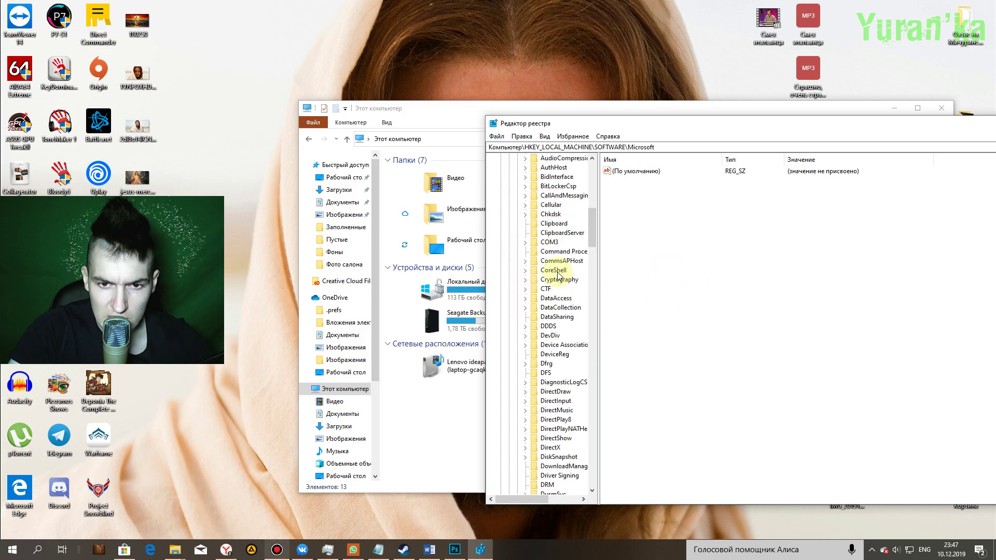
scroll(558, 280, "down", 20)
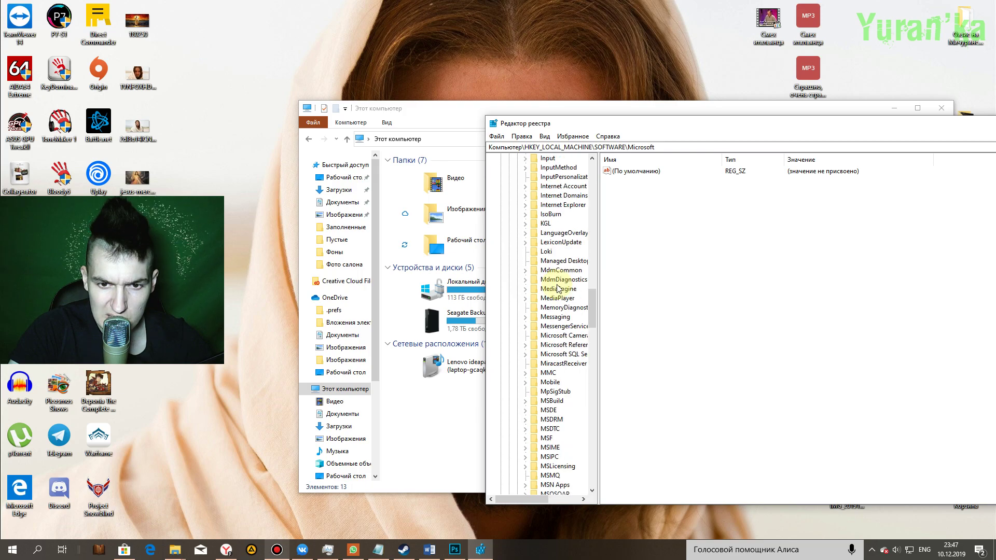
scroll(558, 289, "down", 20)
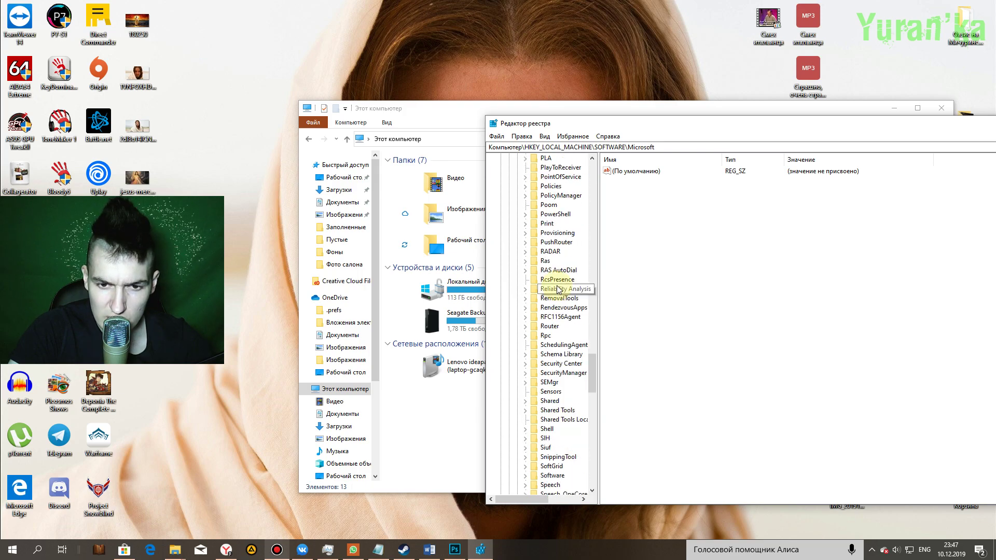
scroll(558, 290, "down", 20)
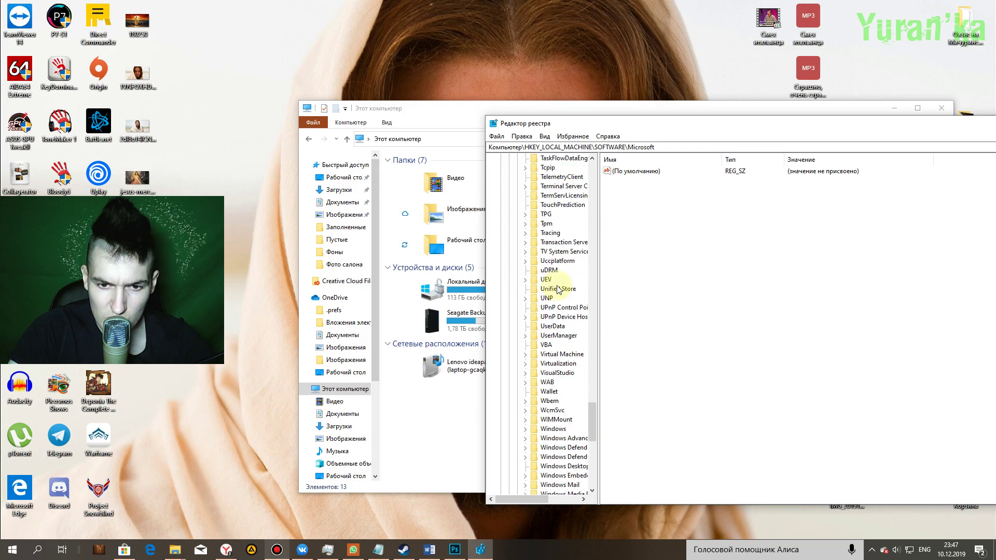
left_click_drag(599, 463, 631, 463)
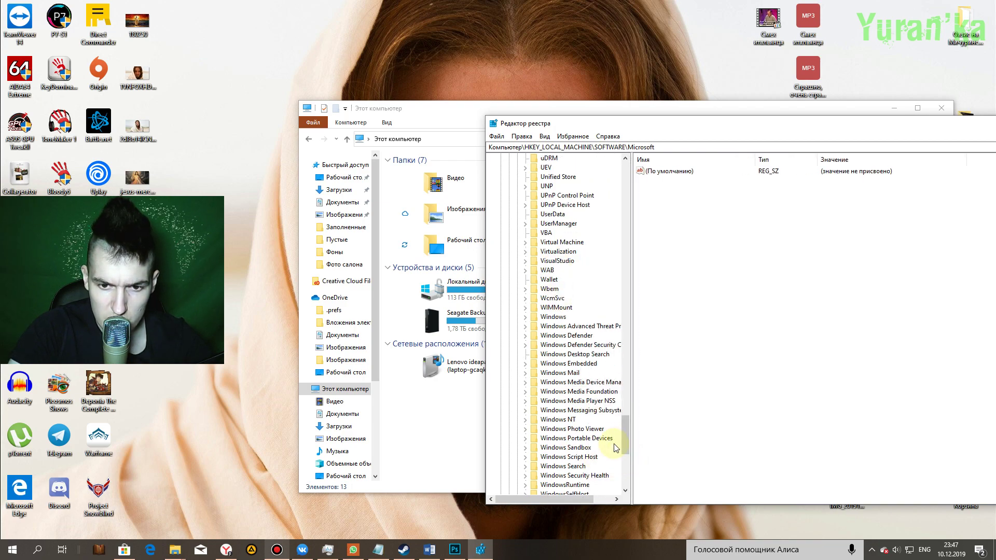
scroll(599, 423, "down", 1)
left_click(586, 439)
scroll(586, 436, "down", 4)
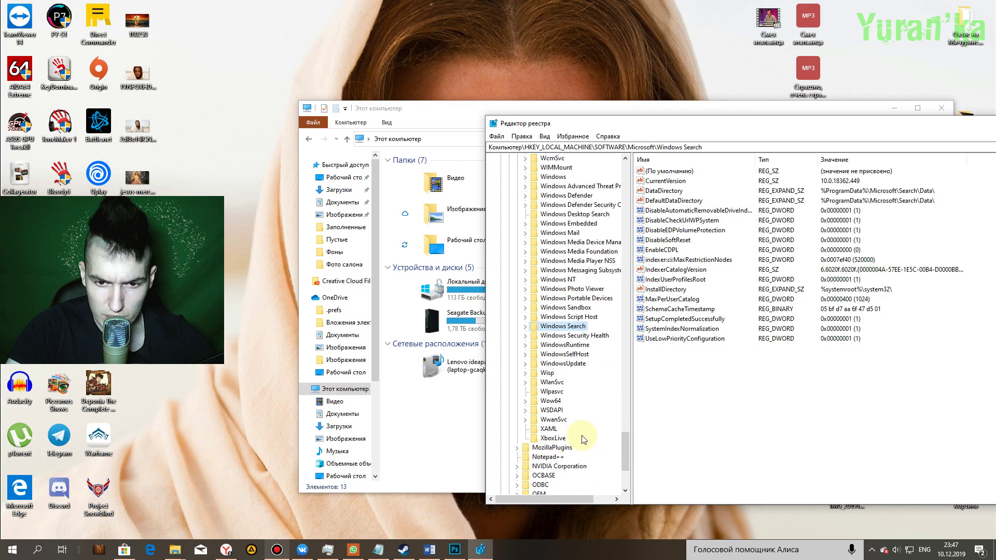
double_click(574, 327)
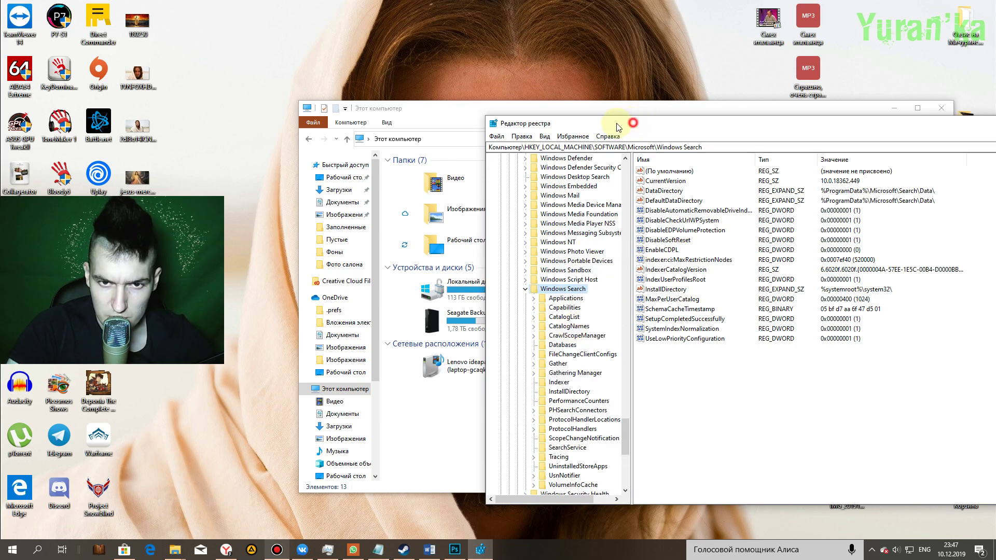
Select the SetupCompletedSuccessfully value of the Windows Search key and reposition the Registry Editor window over the Explorer window.
left_click_drag(619, 128, 561, 134)
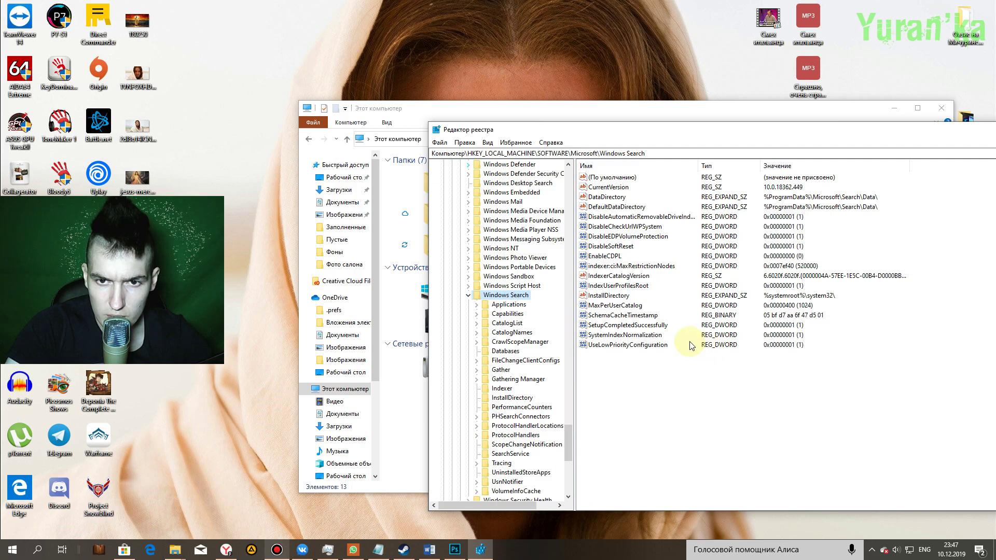
left_click(668, 395)
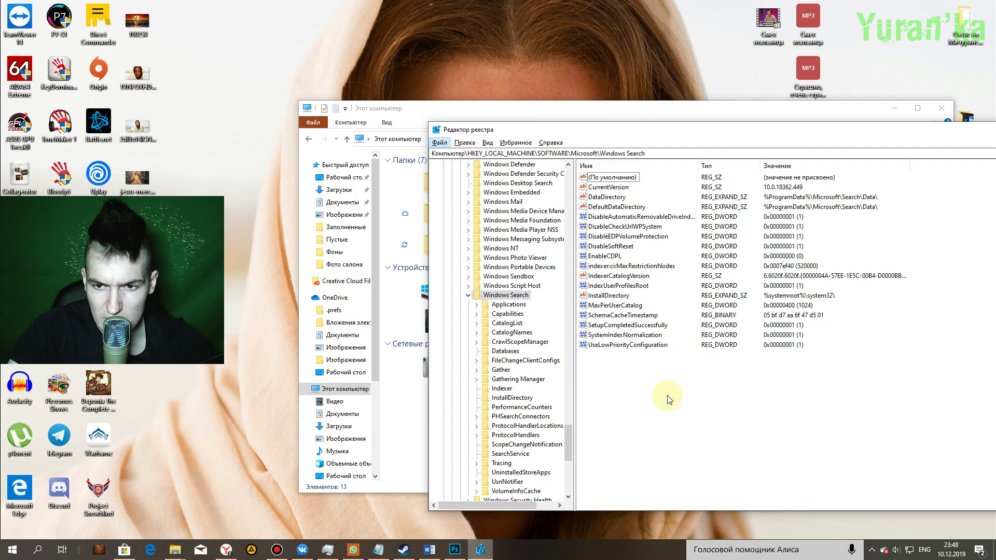
left_click(638, 325)
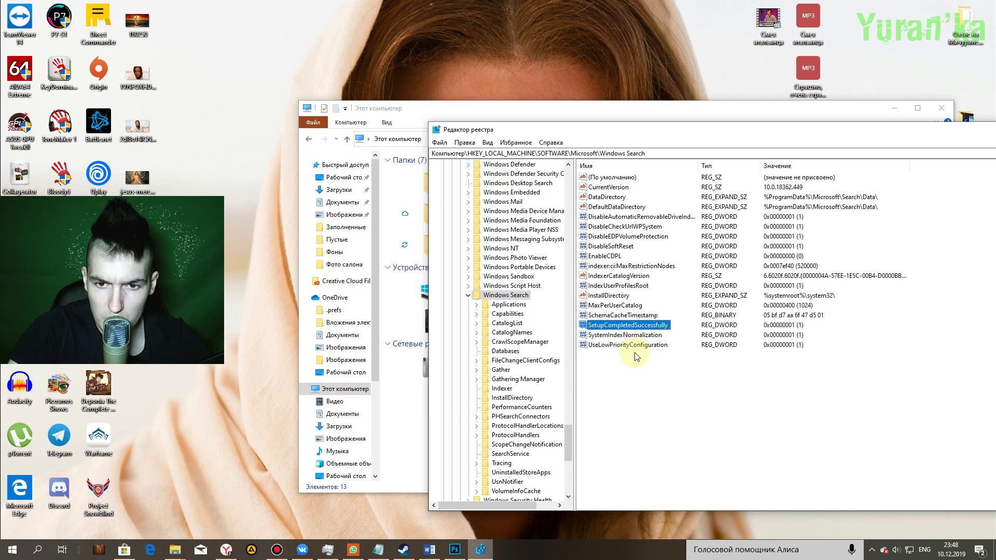
left_click_drag(677, 132, 736, 109)
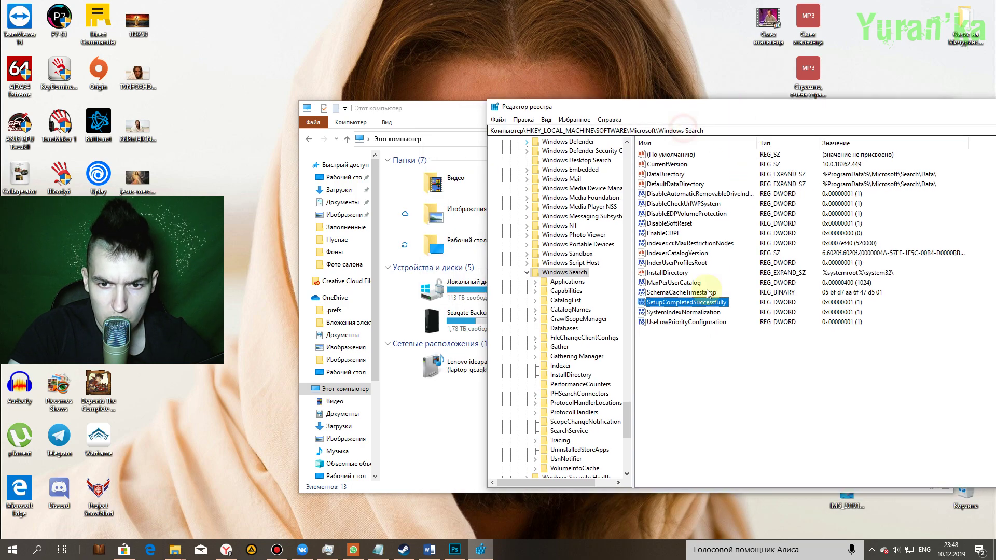
Inspect the SetupCompletedSuccessfully DWORD of the Windows Search key and accept its data as 1.
double_click(704, 305)
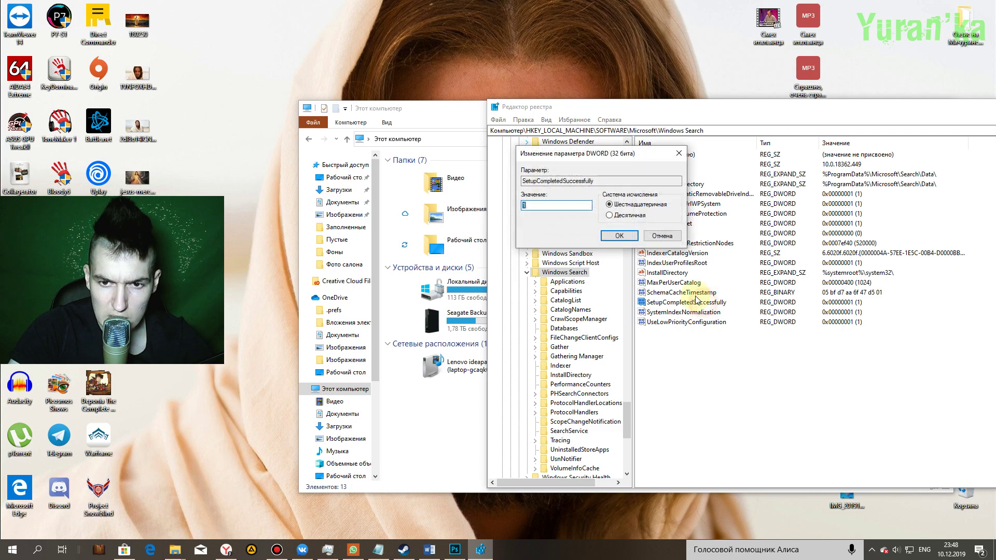
left_click(546, 208)
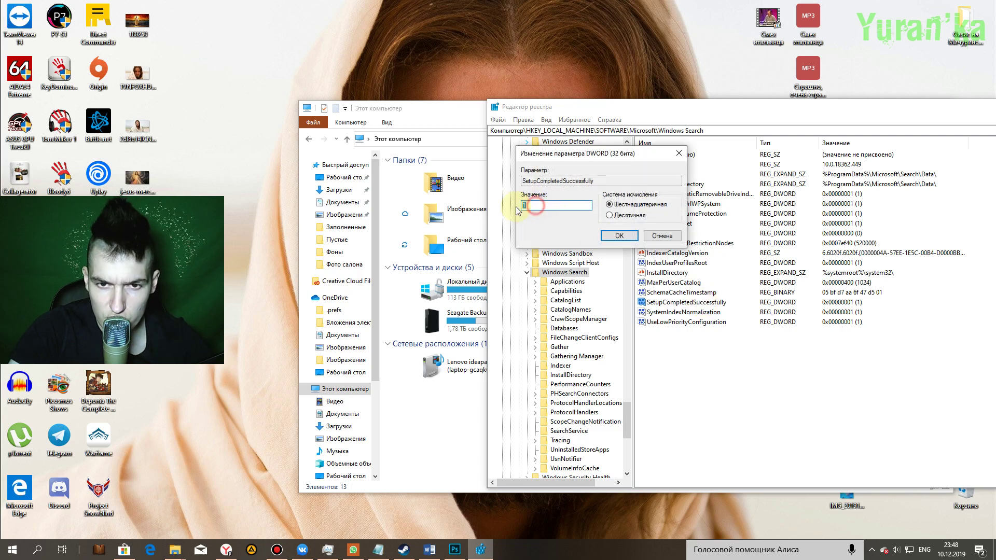
left_click(618, 236)
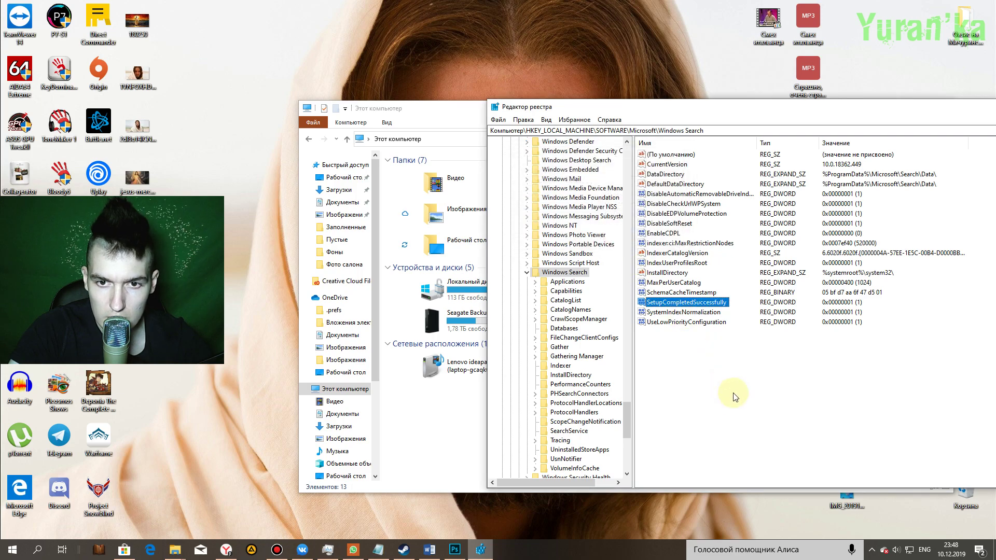
key("alt")
key("Escape")
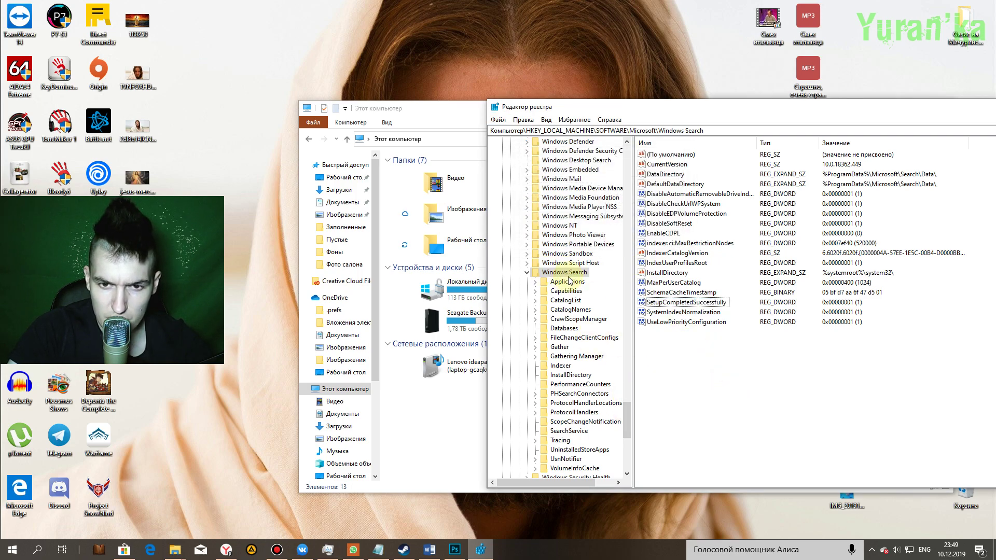
Find the FileChangeClientConfigs key under Windows Search, select it and expand its subkeys.
scroll(569, 280, "down", 1)
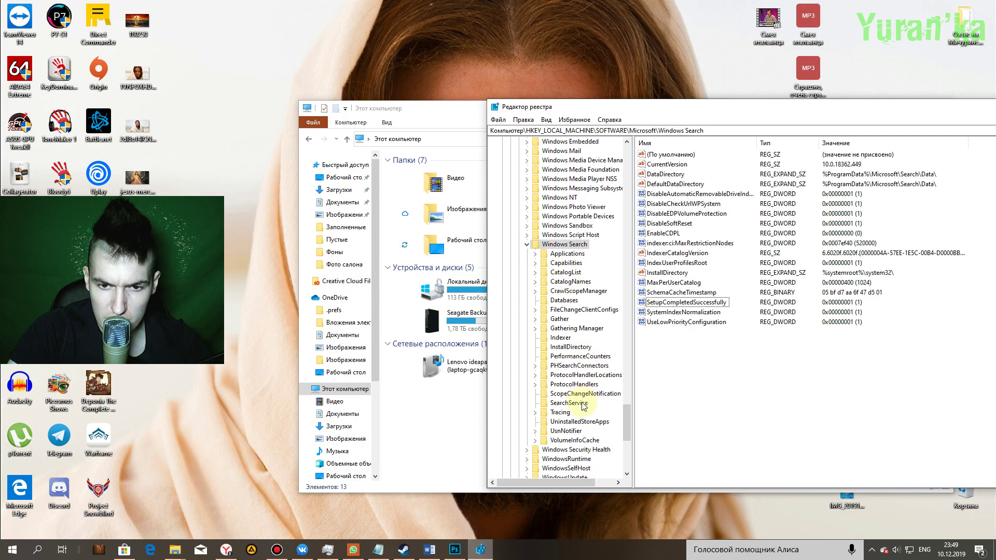
key("alt")
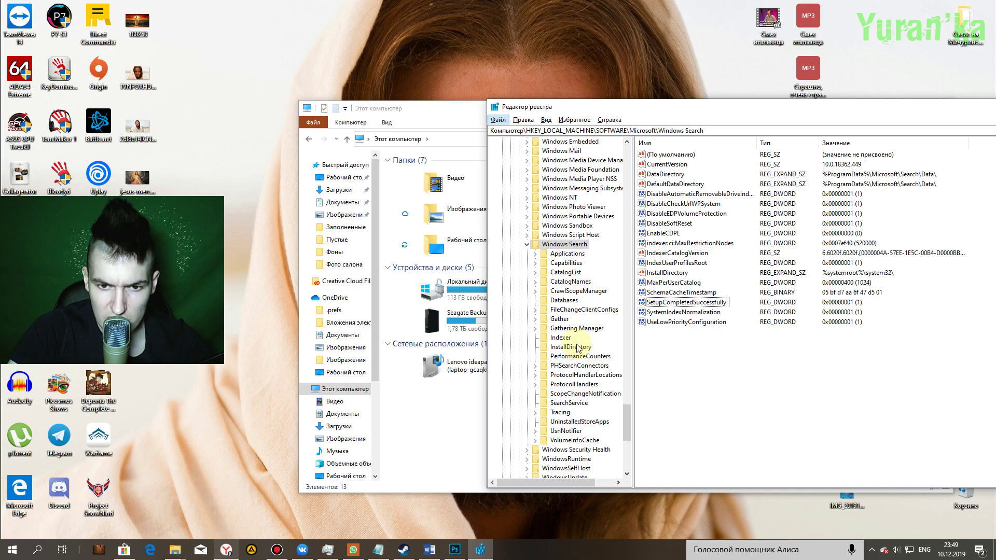
left_click(569, 312)
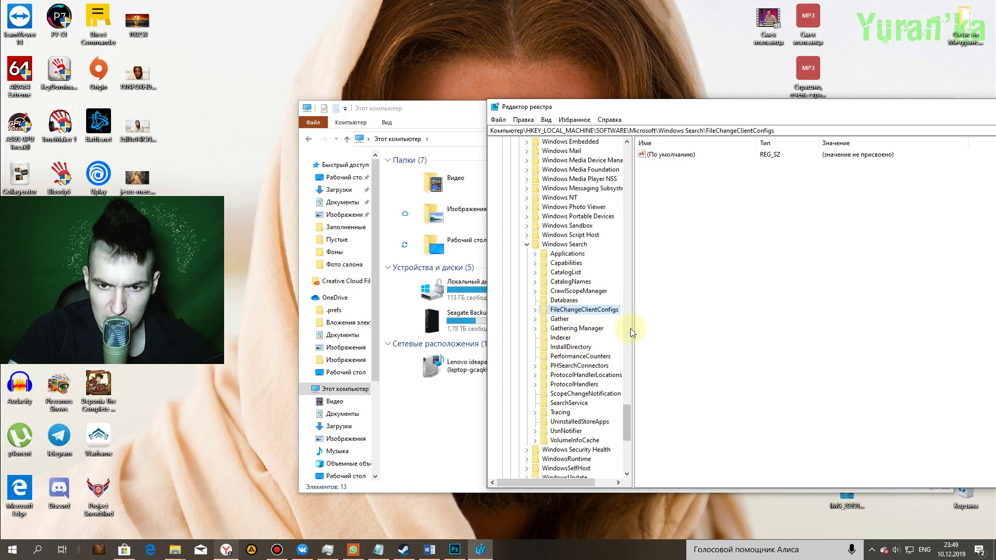
double_click(597, 311)
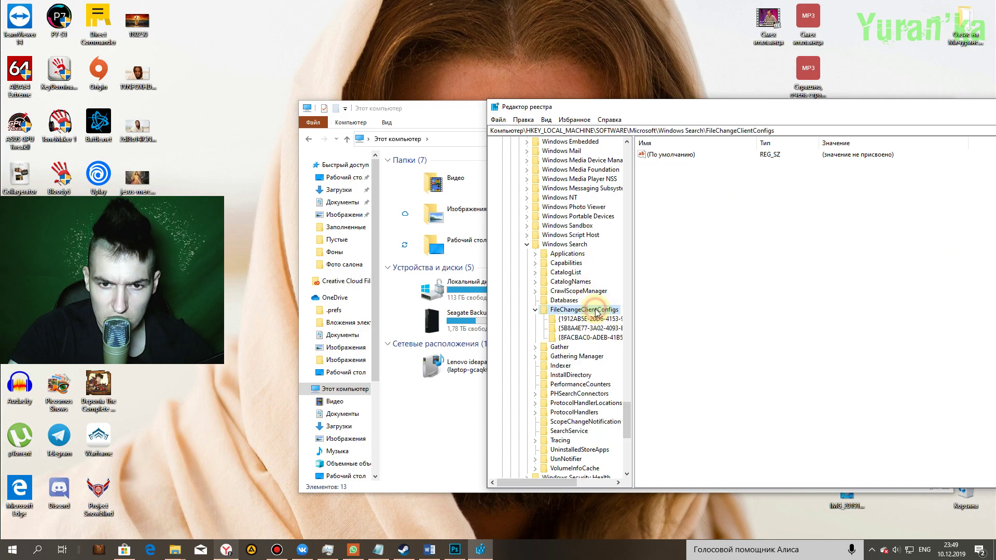
Move and narrow the Registry Editor window so it fits on screen, and dismiss the Explorer window behind it.
left_click_drag(670, 106, 457, 115)
left_click_drag(988, 191, 768, 208)
left_click_drag(577, 115, 764, 130)
left_click(896, 106)
left_click(893, 107)
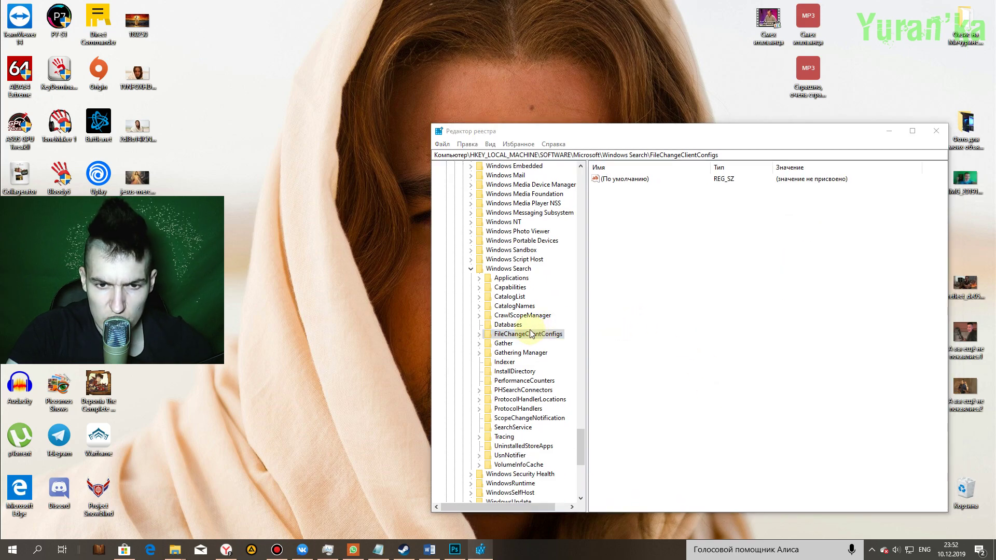
Try to rename the FileChangeClientConfigs key as FileChangeClientConfigsBak.
right_click(510, 335)
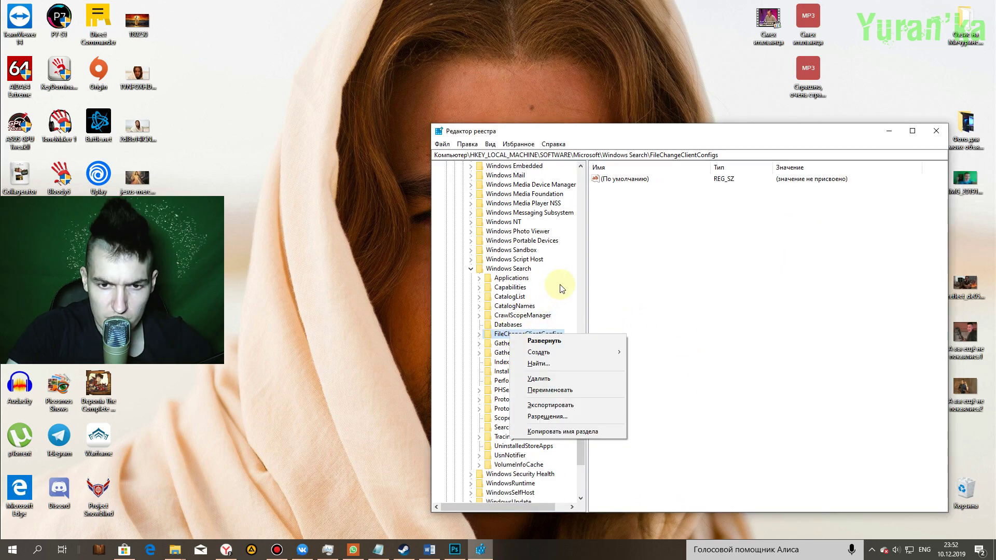
left_click(551, 392)
left_click(528, 333)
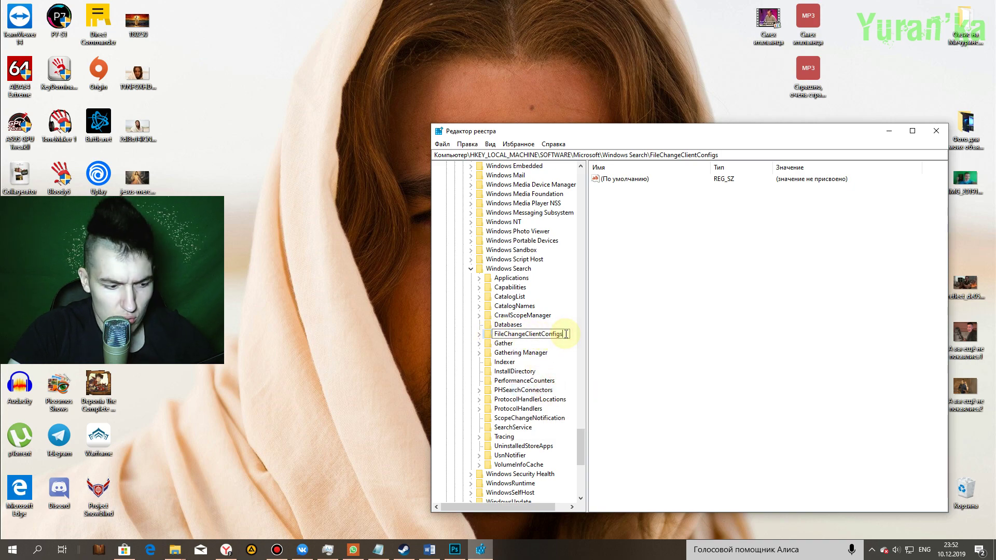
type("Bak")
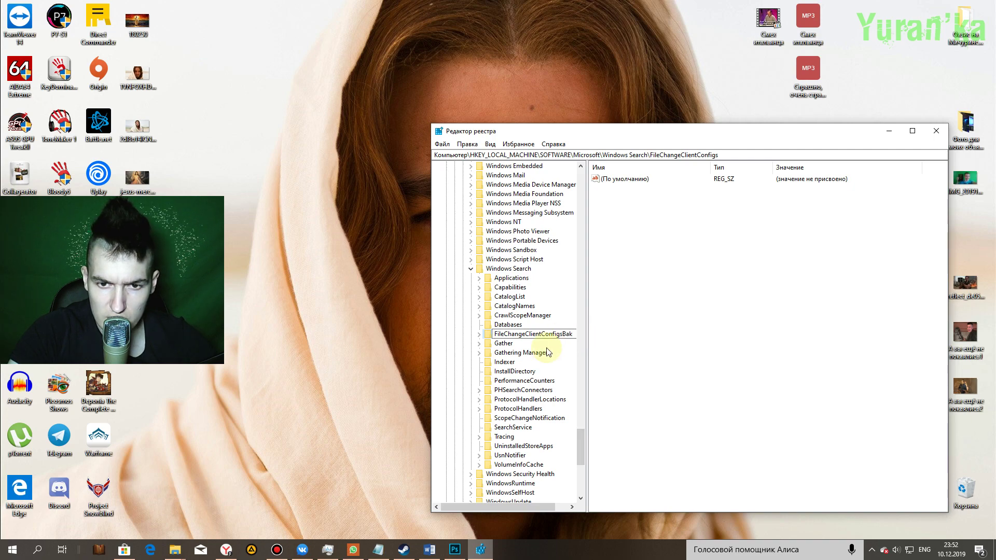
key("Return")
Narrow the key tree and close the Registry Editor.
left_click_drag(587, 340, 595, 339)
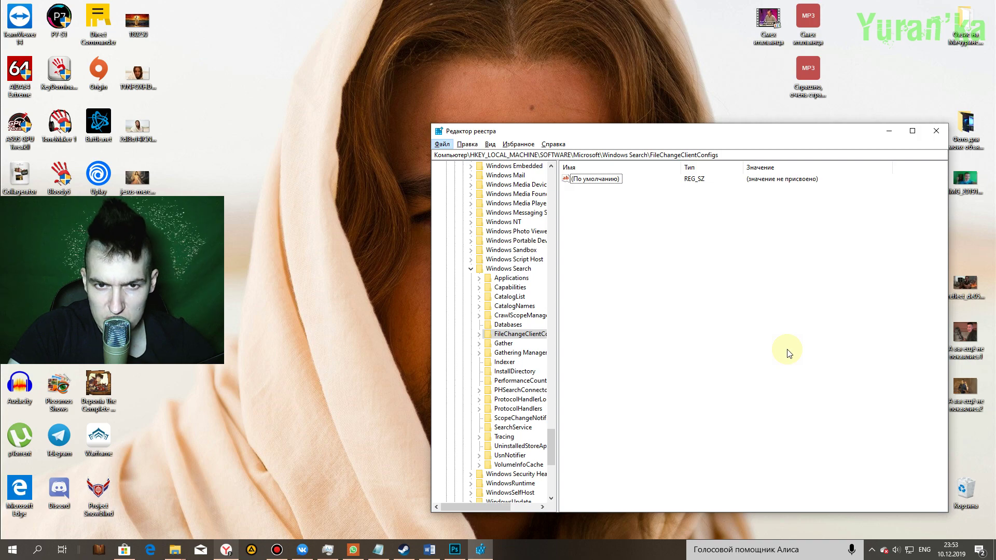
left_click(788, 352)
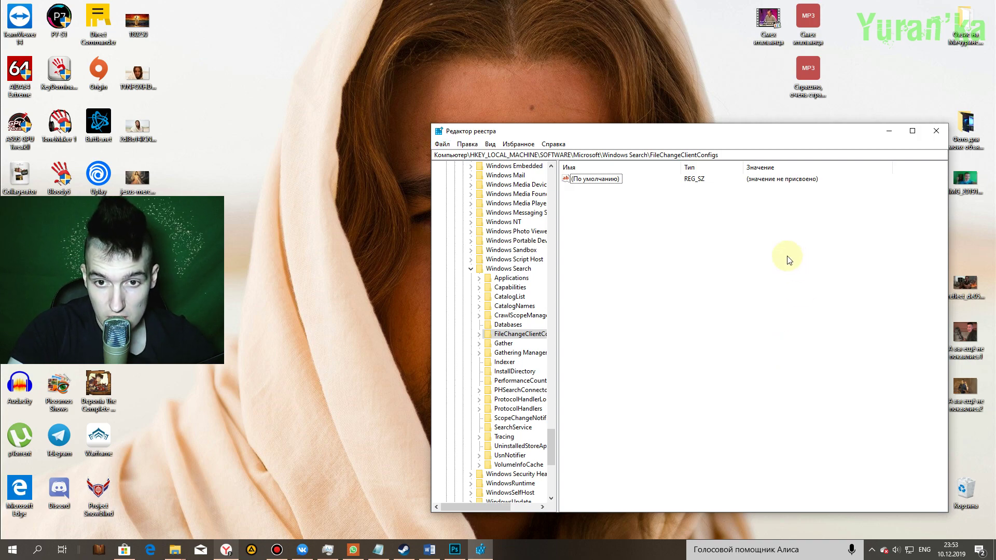
left_click(935, 134)
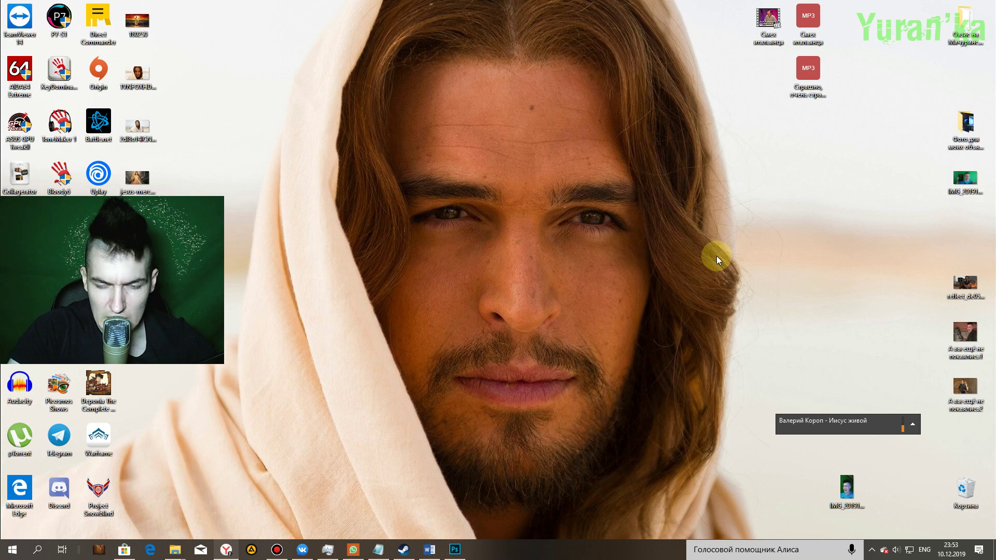
Find the Control Panel with a system search for "панель упра" and open its indexing options (Параметры индексирования).
left_click(37, 551)
left_click(140, 525)
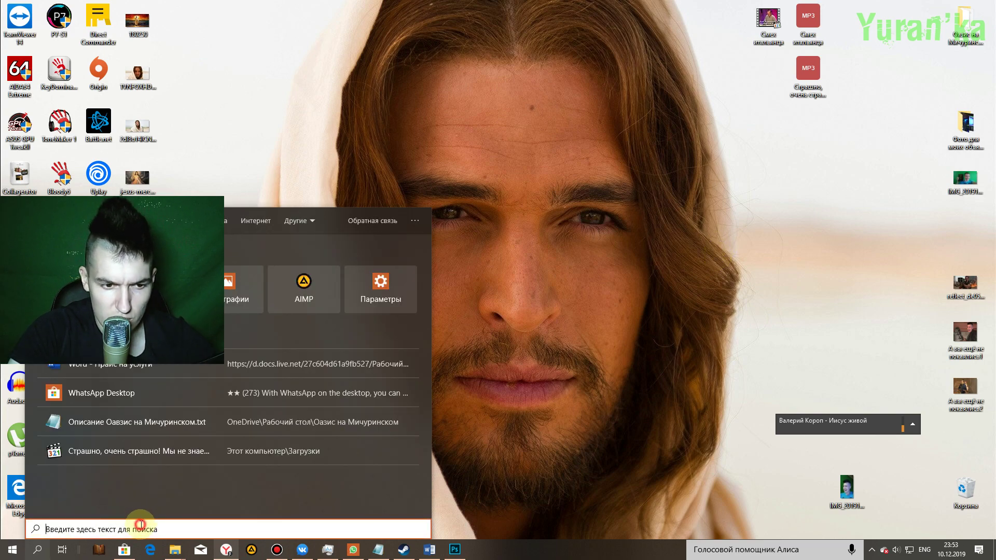
type("панель упра")
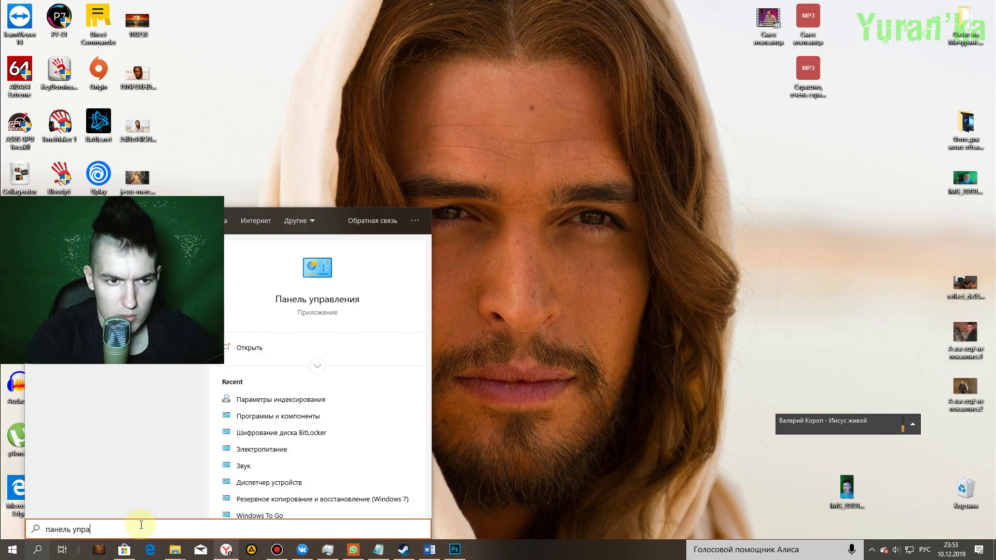
left_click(506, 397)
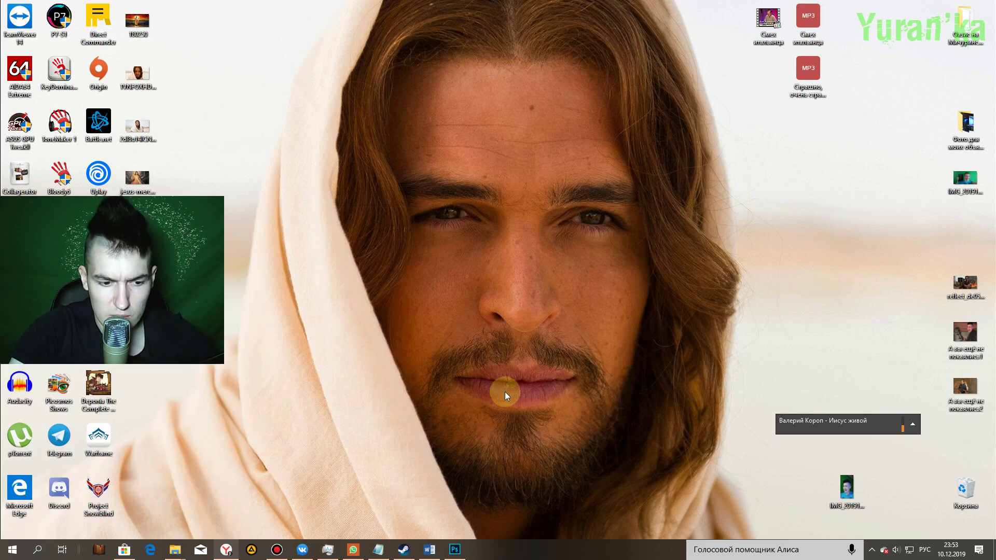
scroll(577, 291, "down", 1)
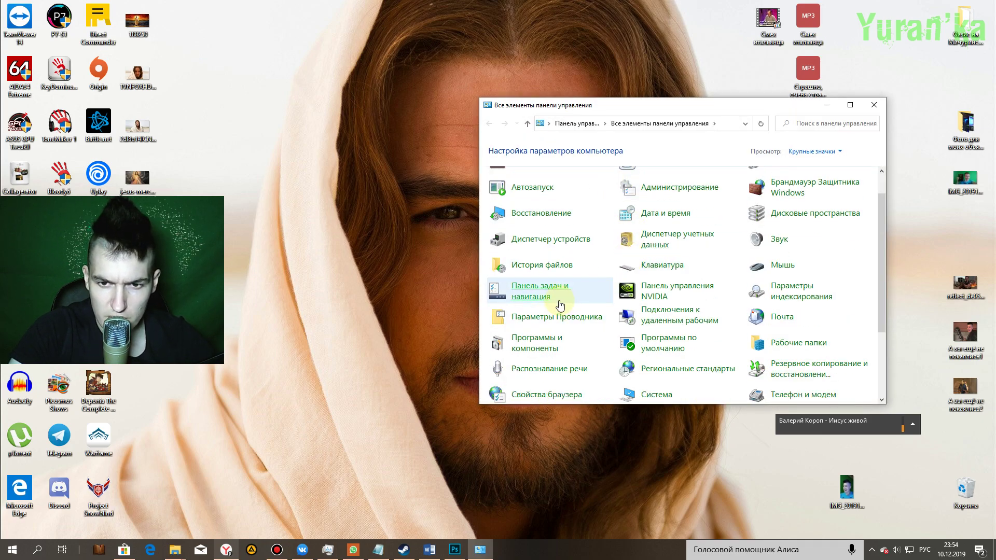
left_click(802, 298)
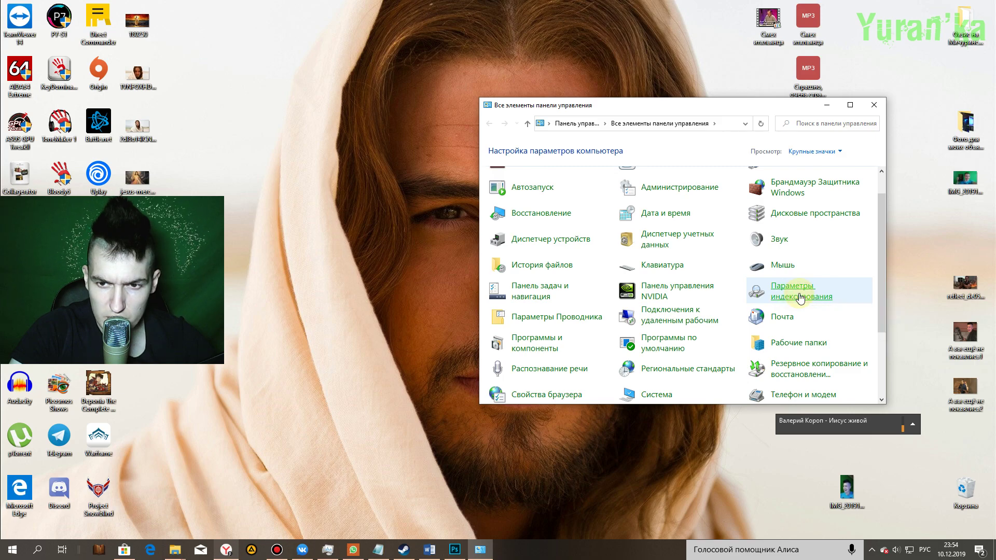
left_click_drag(258, 134, 760, 129)
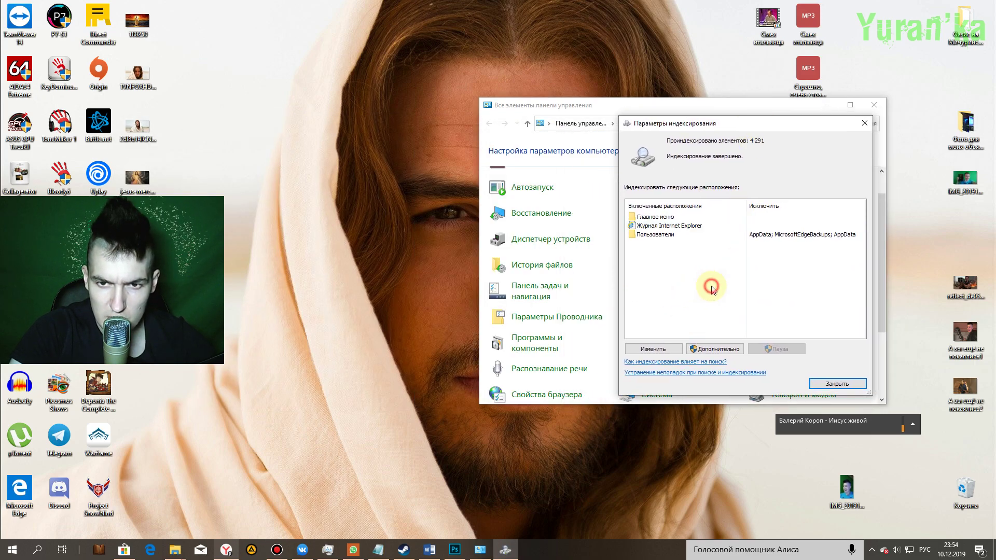
Add the Seagate Backup+ Desk (F:), Seagate Backup+ Hub (K:), WD Blue (D:), Бэкапы и системы (E:) and Локальный диск (C:) drives to the indexed locations.
left_click(662, 352)
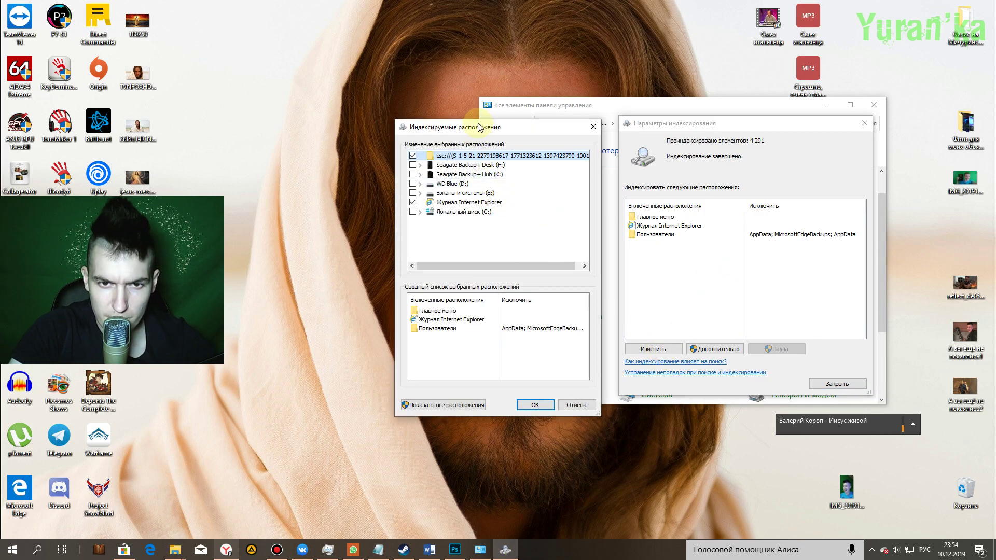
left_click_drag(480, 127, 702, 147)
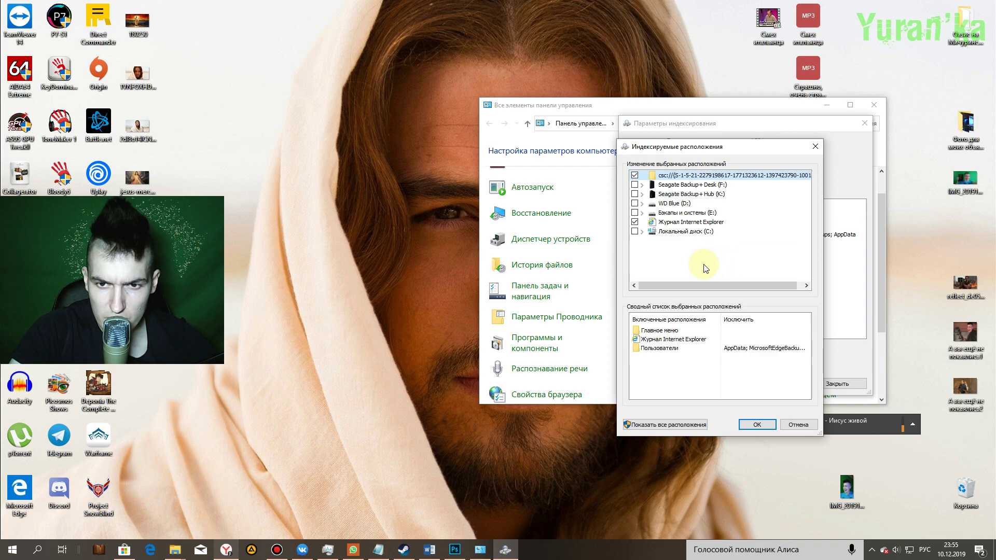
left_click(634, 184)
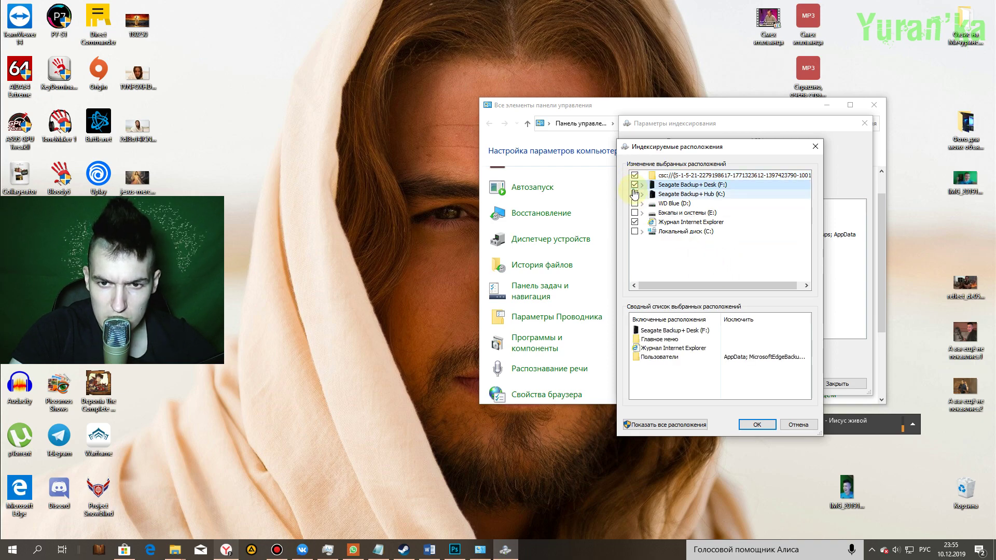
left_click(634, 187)
left_click(634, 185)
left_click(634, 194)
left_click(634, 203)
left_click(634, 213)
left_click(635, 231)
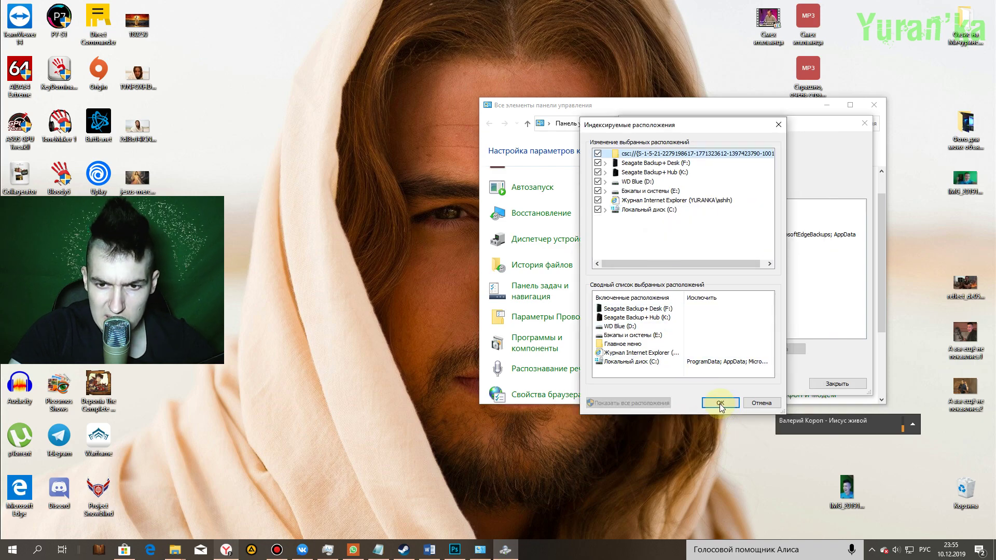
left_click(719, 404)
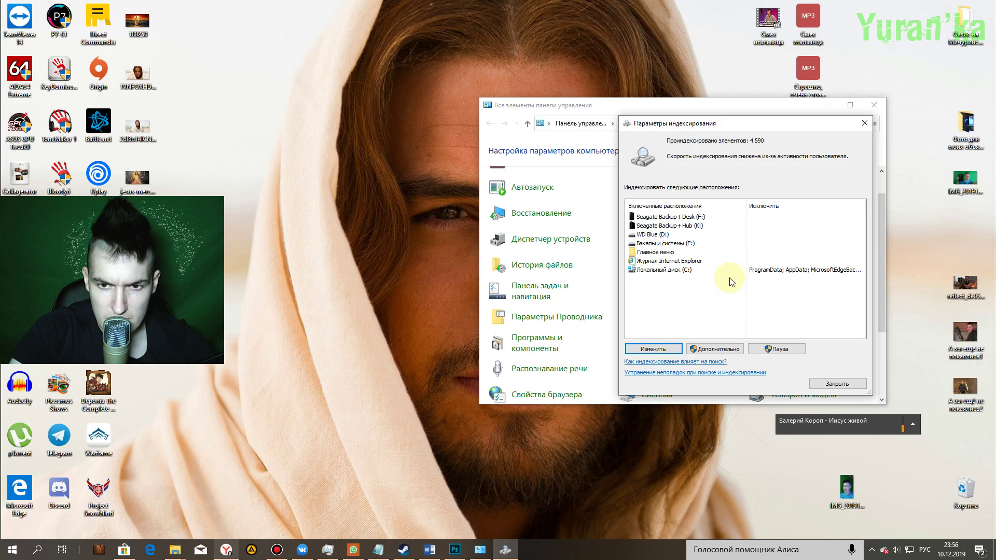
Delete and rebuild the search index from the advanced indexing options, accepting the rebuild notice.
left_click(710, 353)
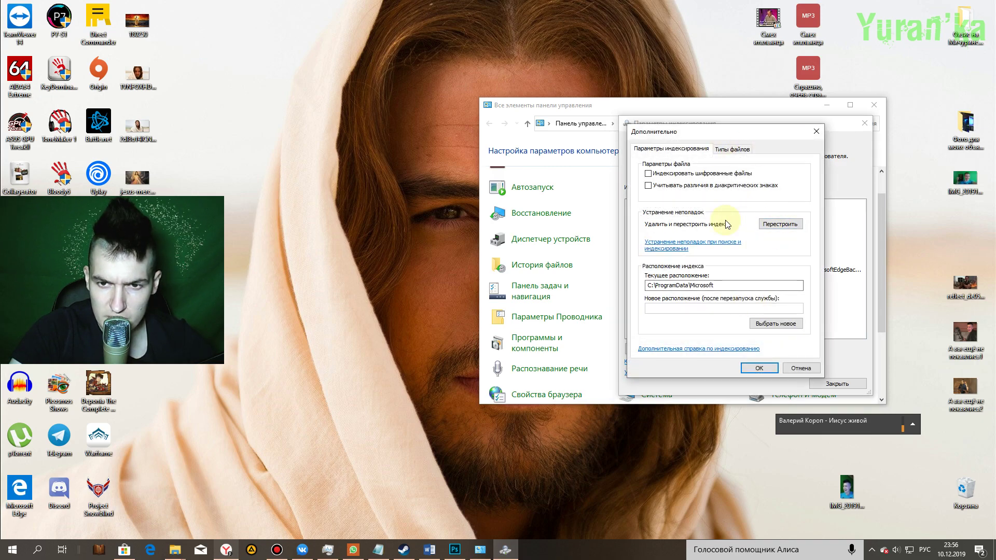
left_click(781, 225)
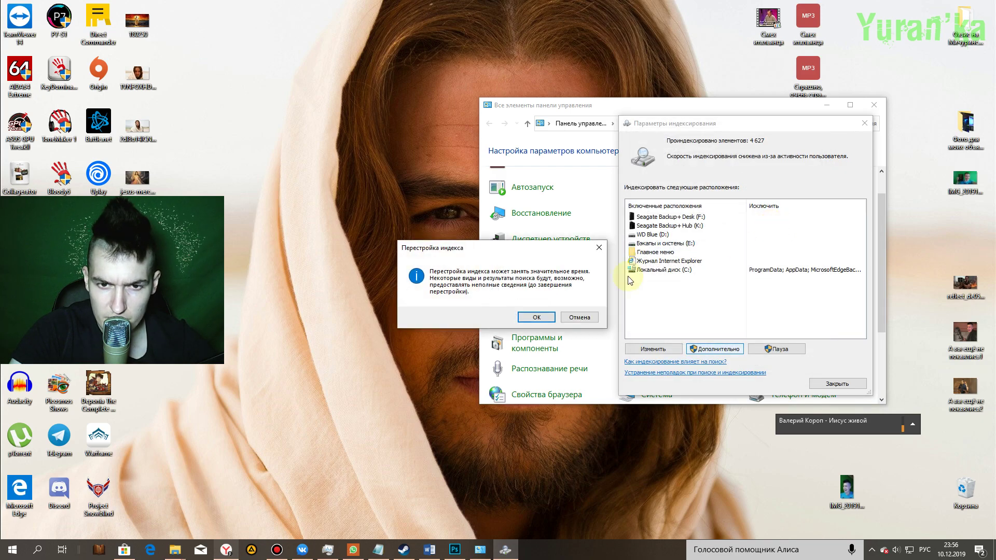
left_click_drag(502, 249, 734, 246)
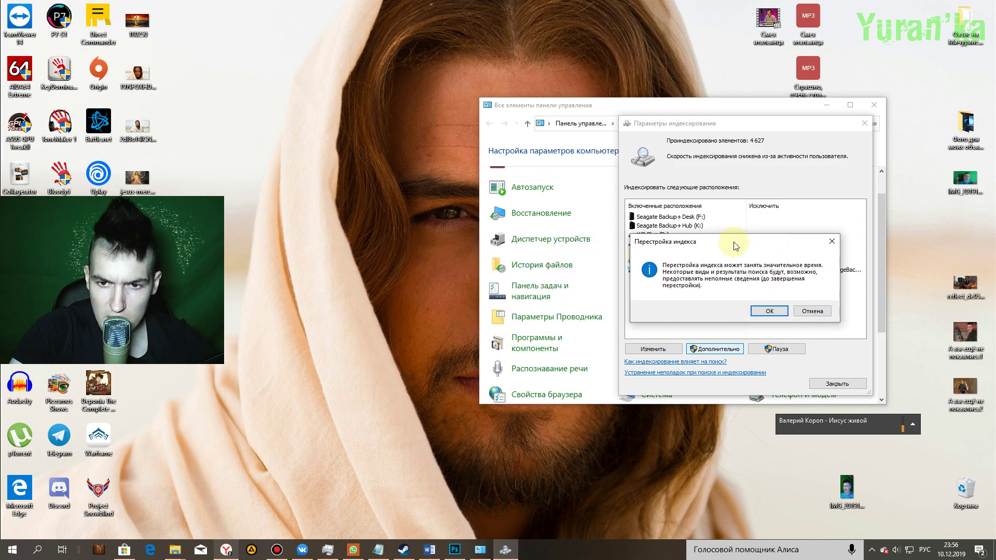
left_click(765, 311)
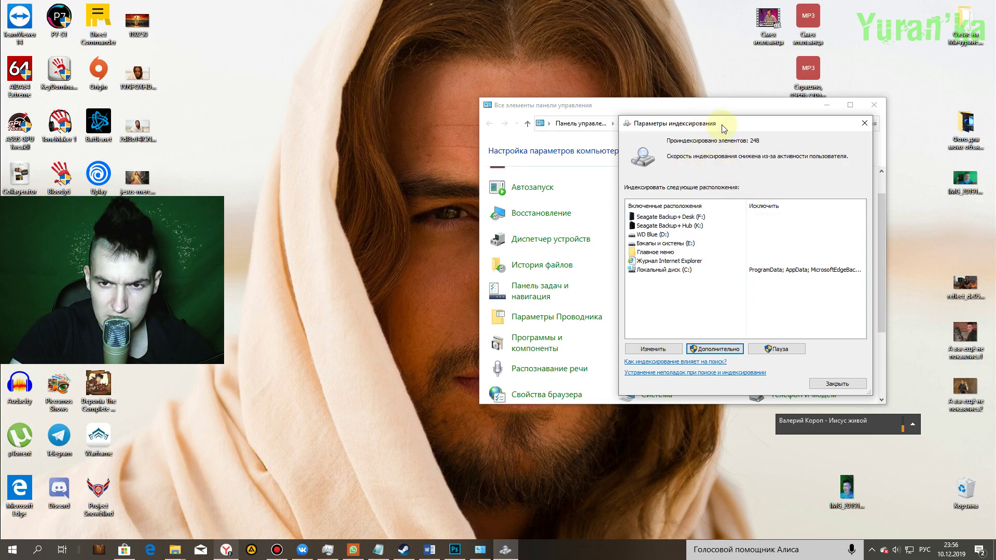
left_click_drag(720, 123, 732, 124)
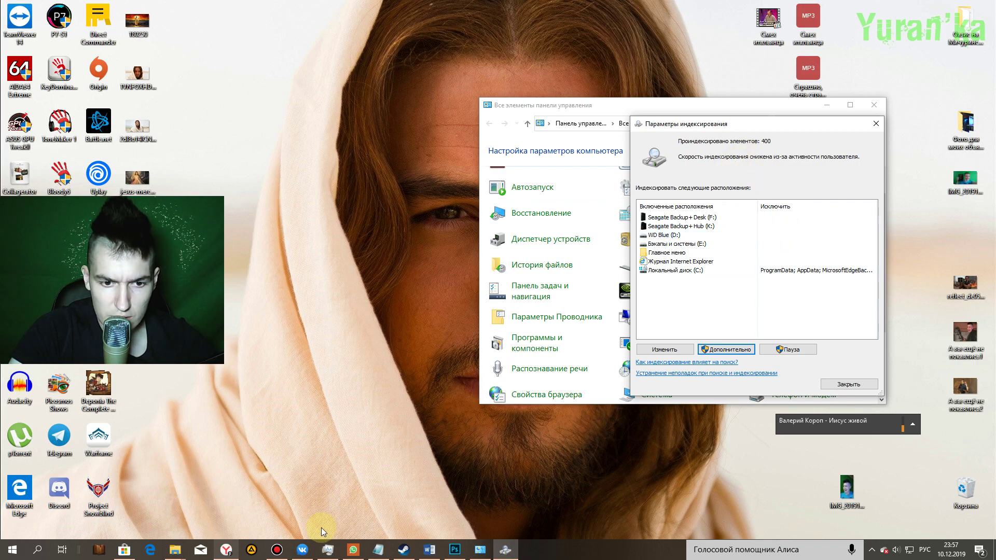
left_click(327, 549)
scroll(643, 296, "down", 2)
left_click(640, 319)
left_click(913, 450)
left_click(892, 165)
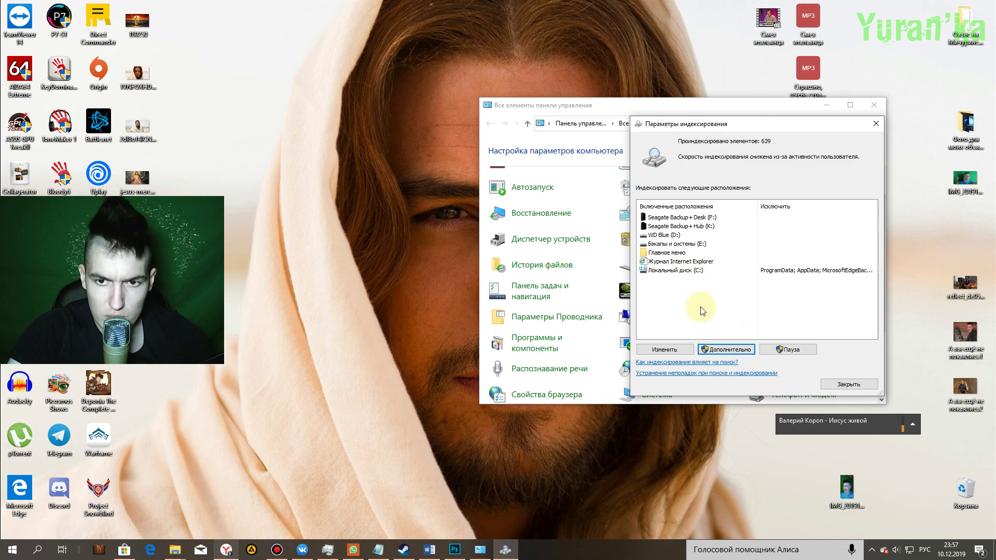
Open the Windows services console by running services.msc.
key("super+r")
left_click_drag(138, 429, 828, 315)
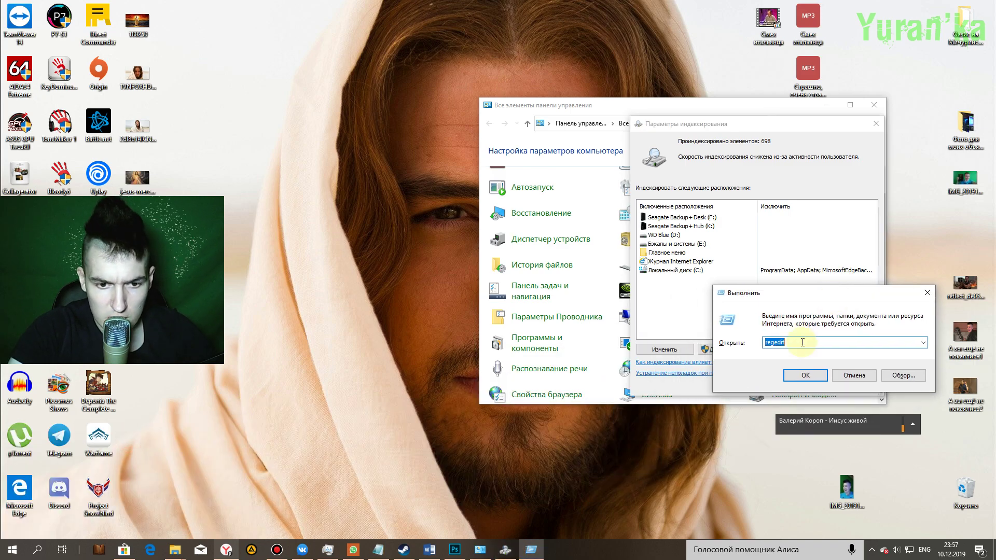
type("services.m")
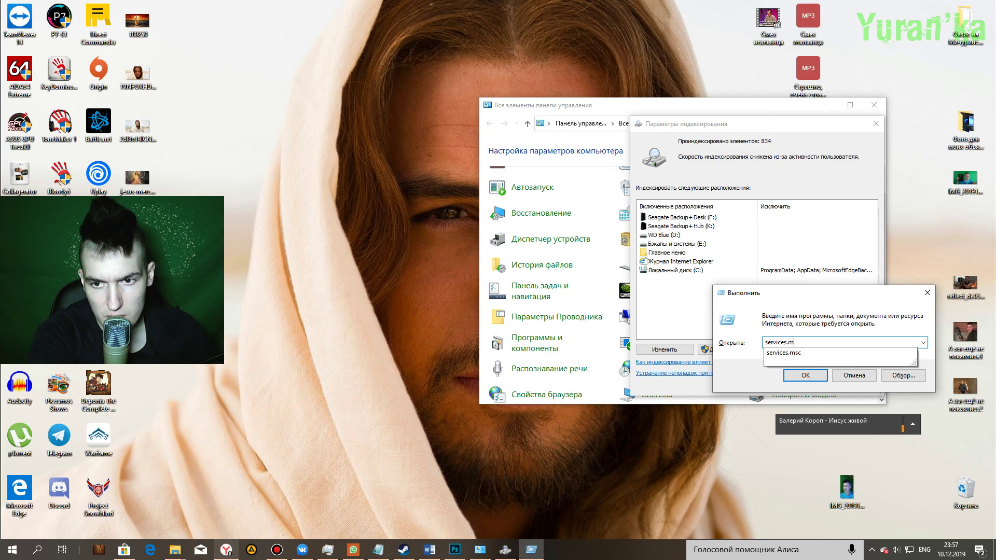
type("s")
left_click(801, 350)
key("Return")
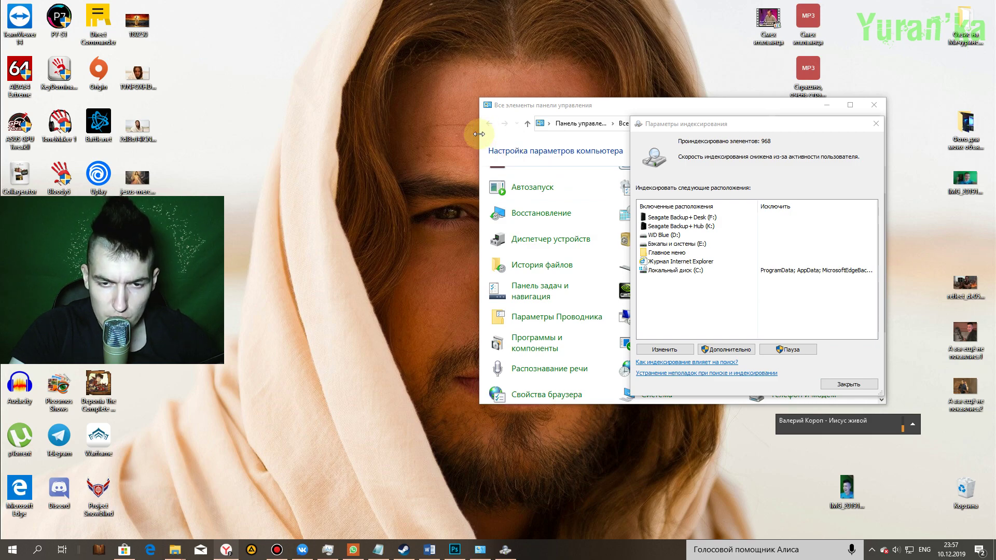
Select the Windows Search service in the services list, then enlarge the window and widen the name column.
left_click_drag(601, 177, 641, 169)
scroll(780, 291, "down", 2)
scroll(733, 291, "down", 6)
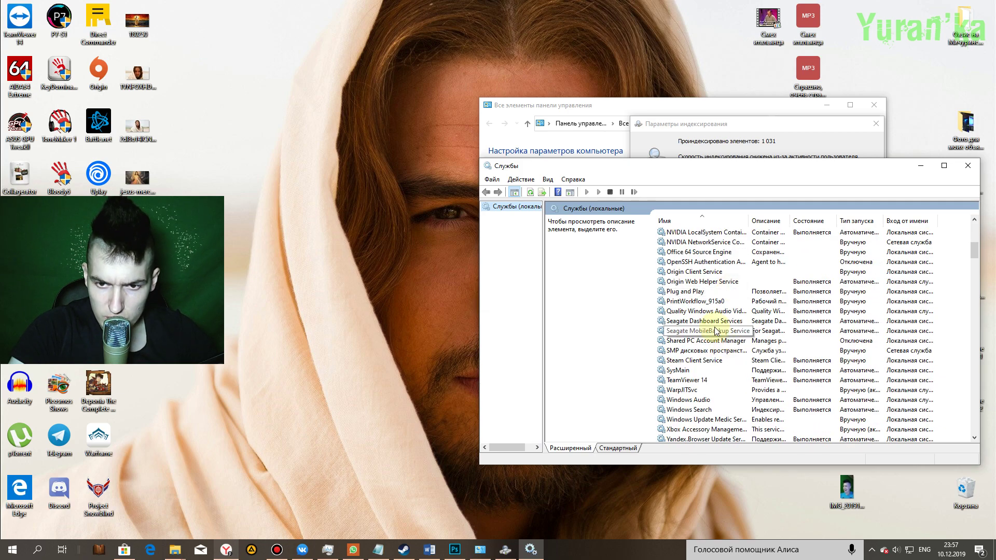
left_click(695, 409)
scroll(812, 335, "down", 4)
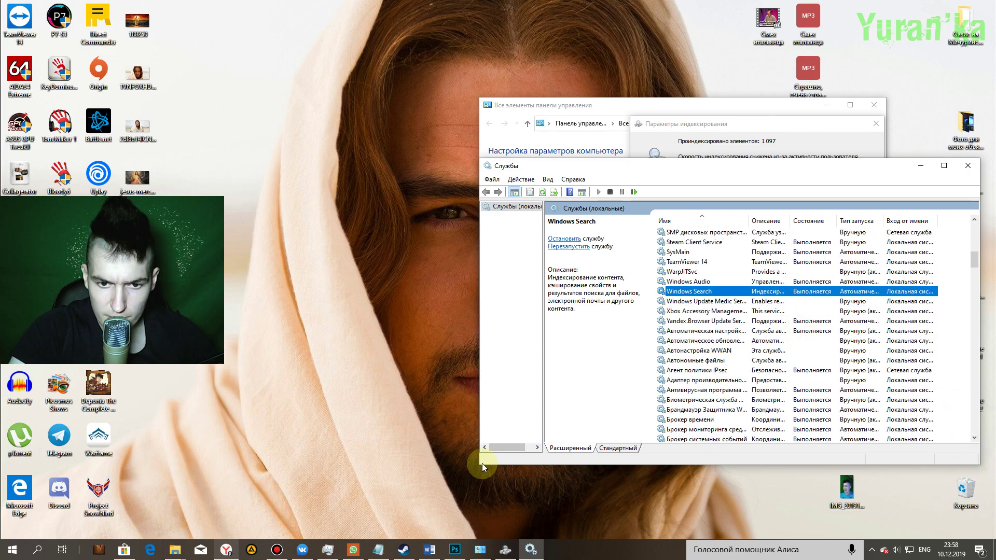
left_click_drag(480, 468, 422, 497)
left_click_drag(691, 219, 735, 214)
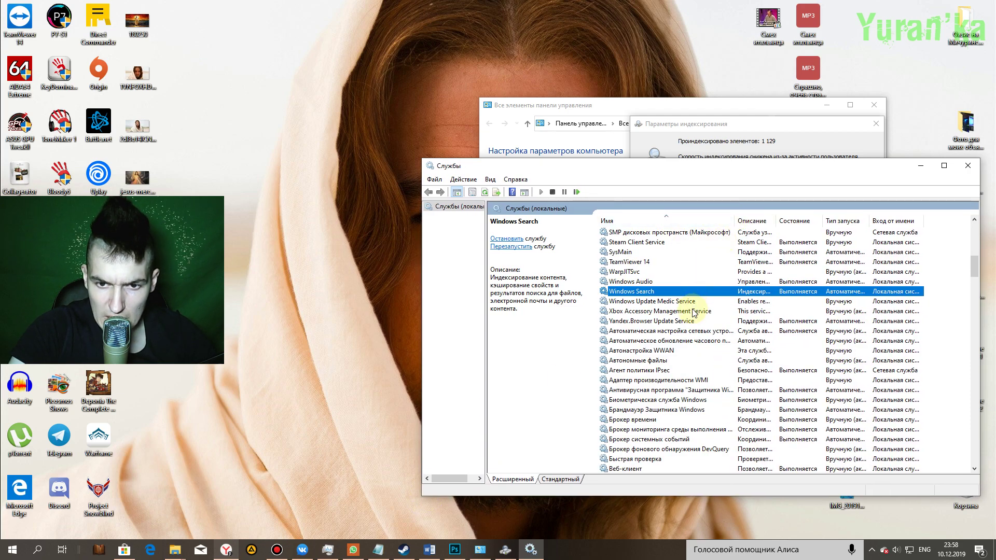
Sort the services list by name in ascending order and bring the Windows Search service back into view.
scroll(692, 312, "up", 15)
mouse_move(974, 236)
left_mouse_down()
mouse_move(971, 389)
mouse_move(973, 262)
mouse_move(960, 285)
mouse_move(956, 444)
mouse_move(960, 246)
left_mouse_up()
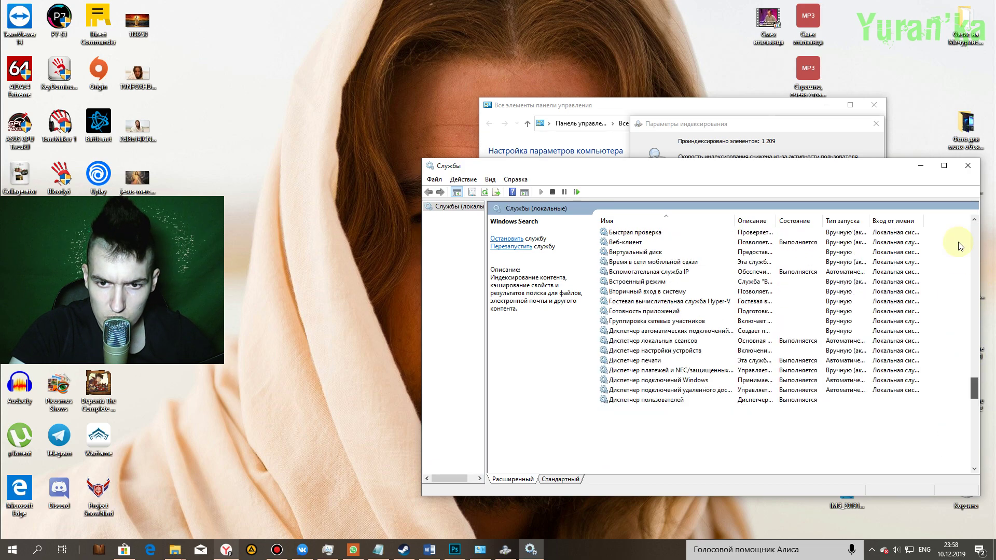
left_click(660, 221)
left_click(660, 220)
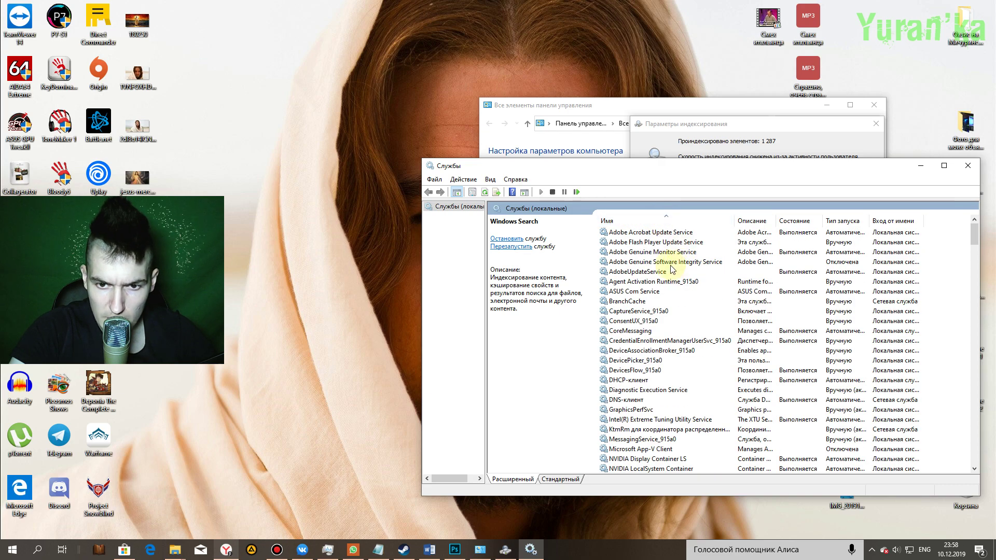
scroll(647, 226, "down", 11)
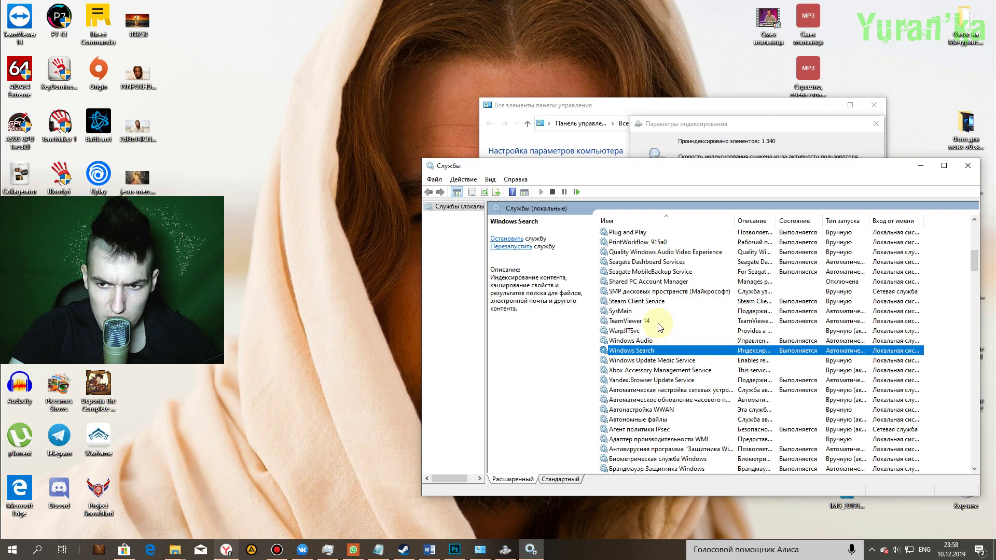
scroll(710, 319, "down", 1)
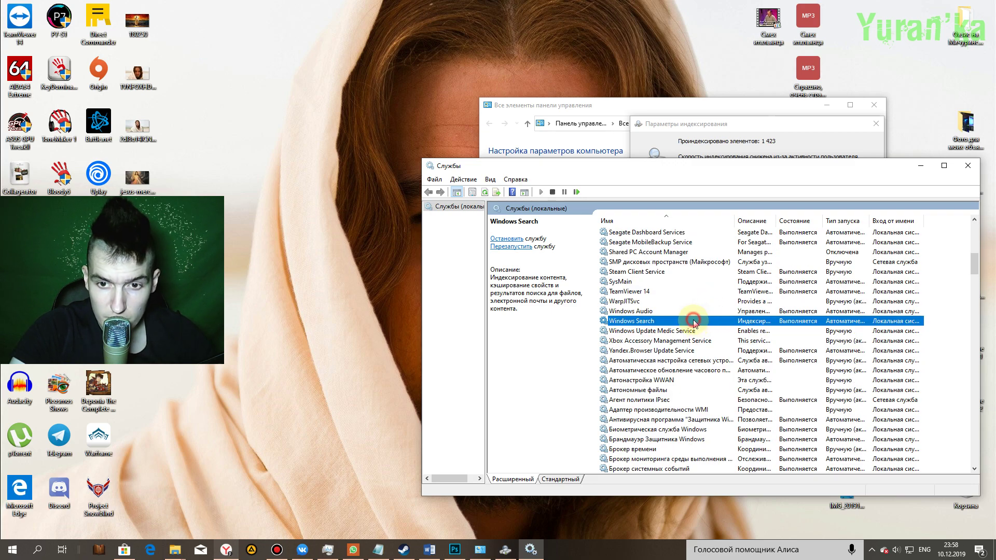
Open the Windows Search service's properties and check its running state and startup type (Тип запуска) options.
double_click(693, 321)
left_click_drag(747, 216, 773, 213)
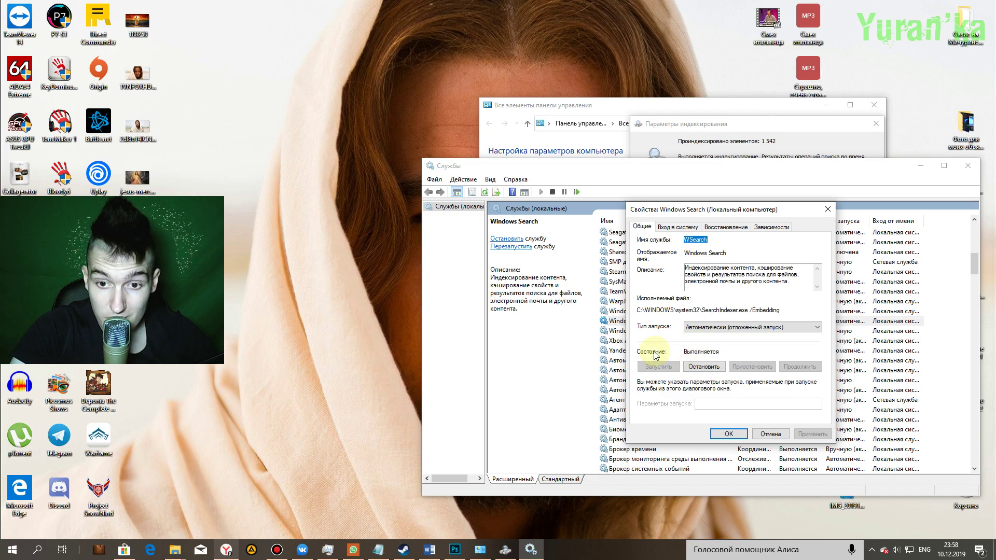
left_click(716, 352)
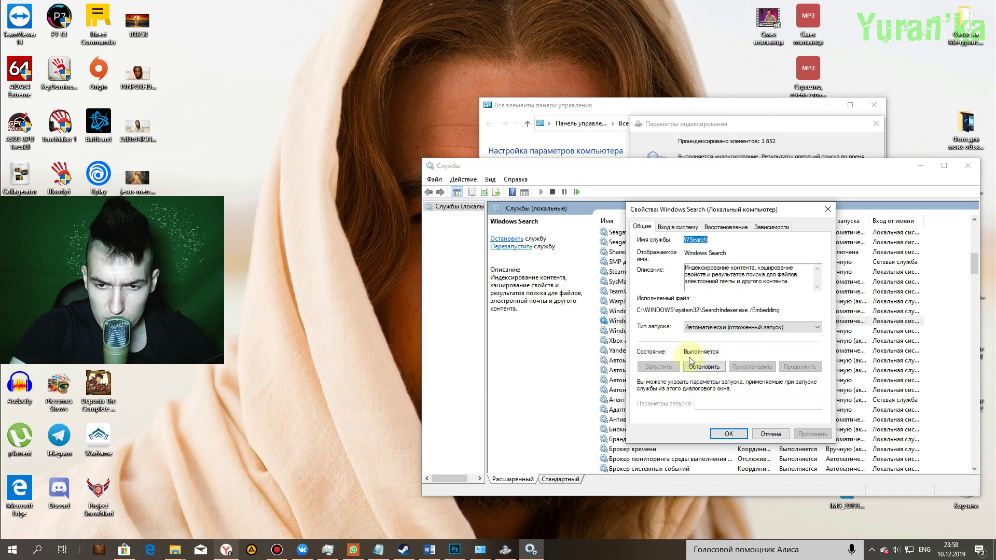
left_click(732, 327)
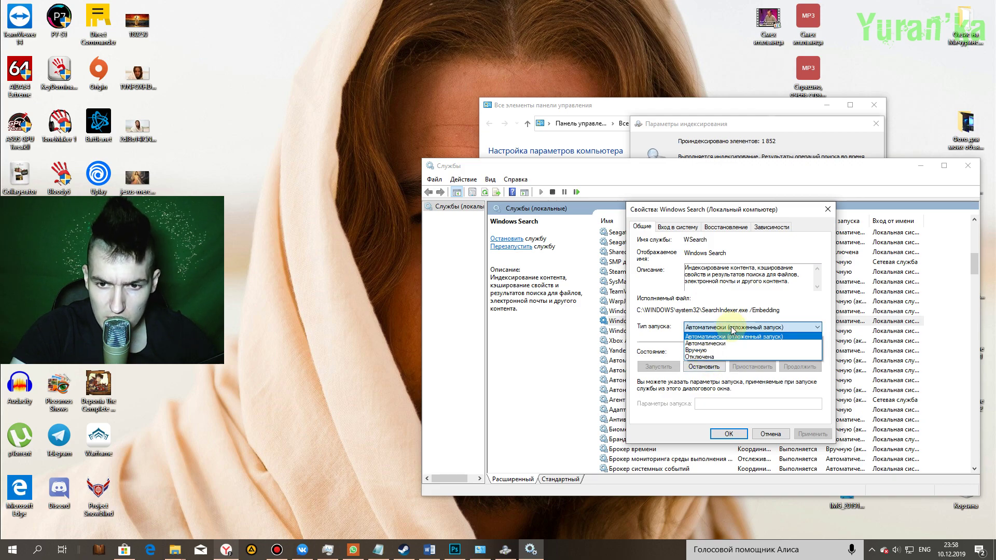
left_click(721, 328)
left_click(719, 327)
left_click(718, 327)
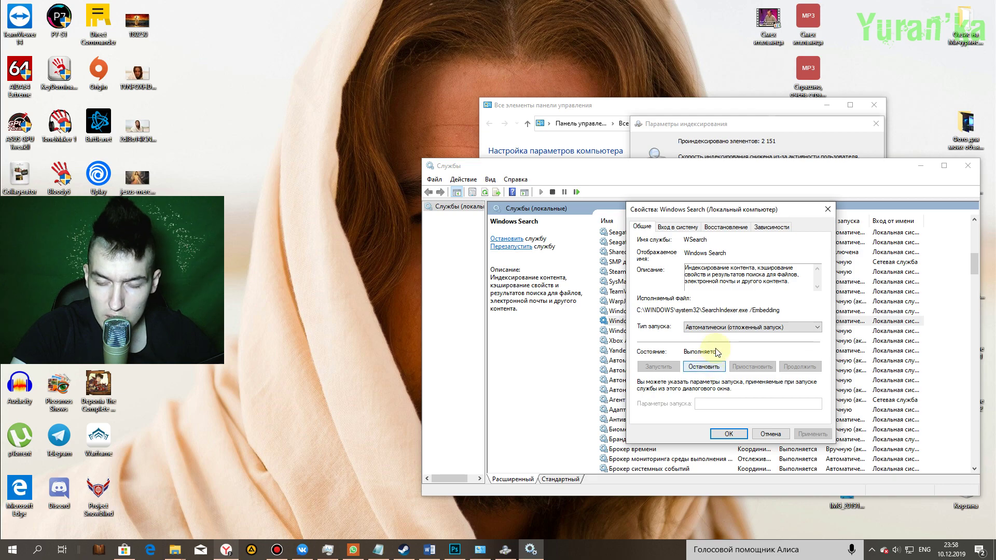
left_click(724, 329)
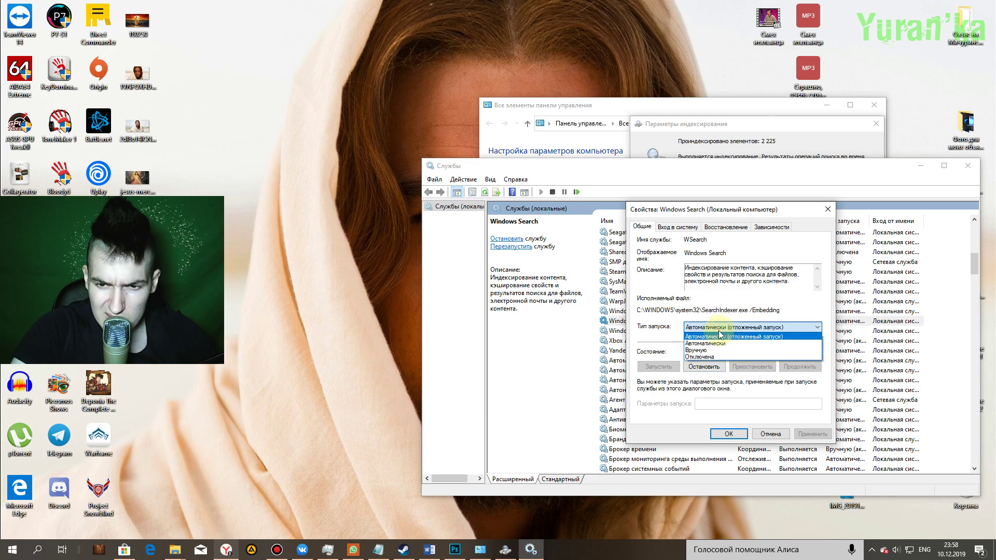
left_click(695, 327)
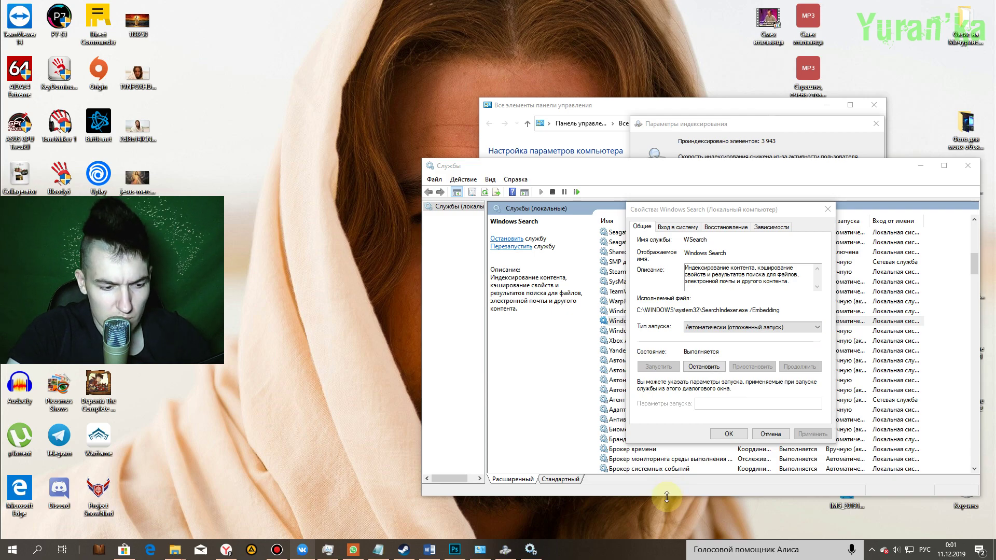
Look through the alphabetical list of installed apps for Windows PowerShell.
left_click(12, 552)
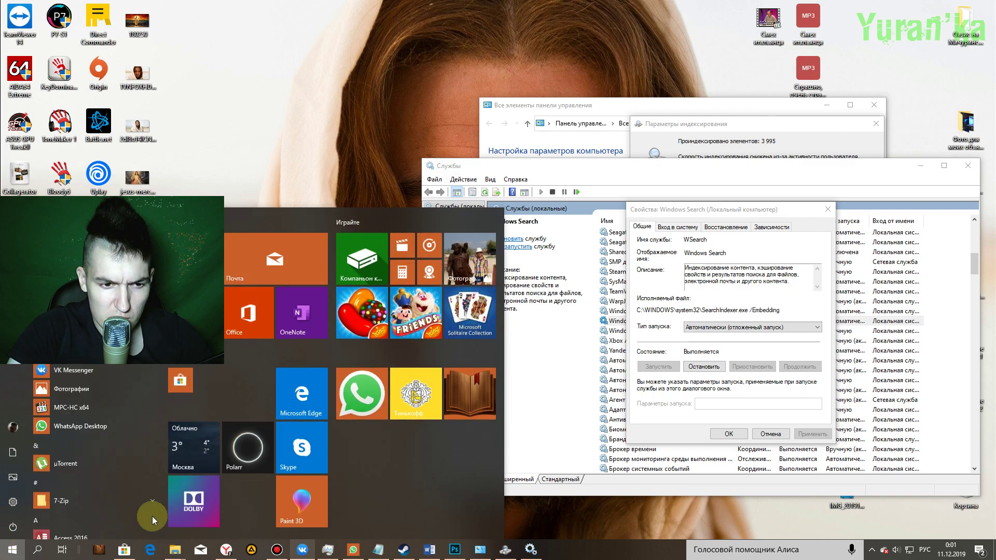
scroll(104, 418, "down", 10)
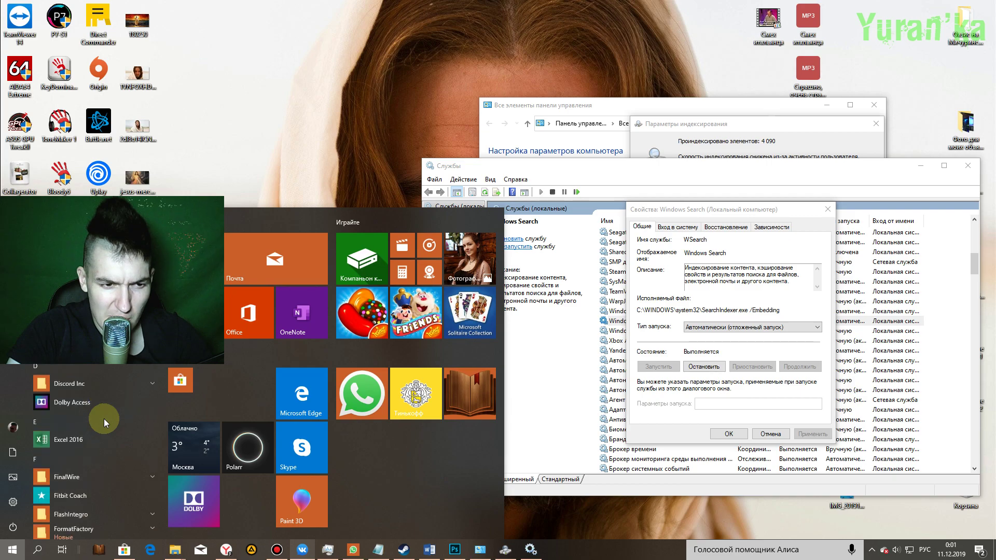
scroll(104, 419, "down", 10)
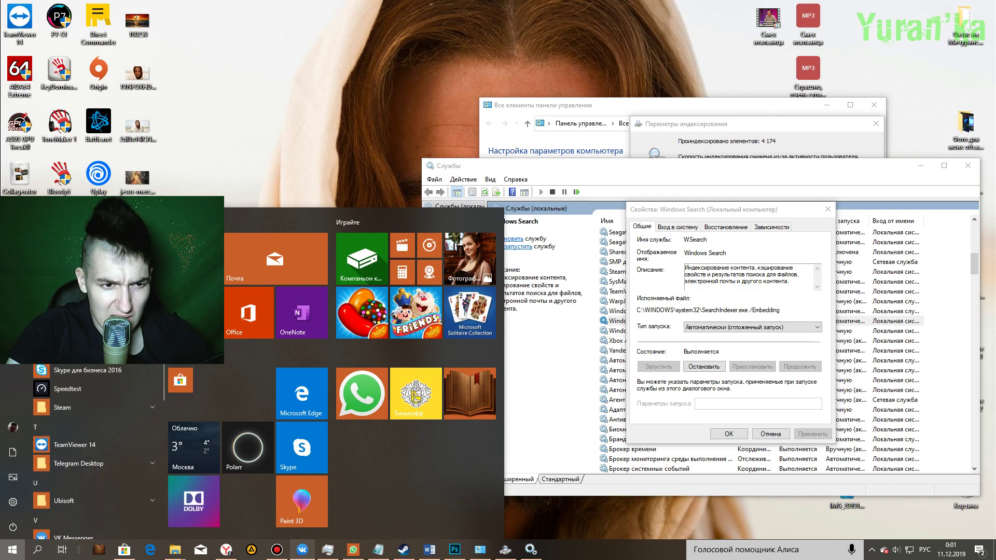
scroll(93, 451, "down", 3)
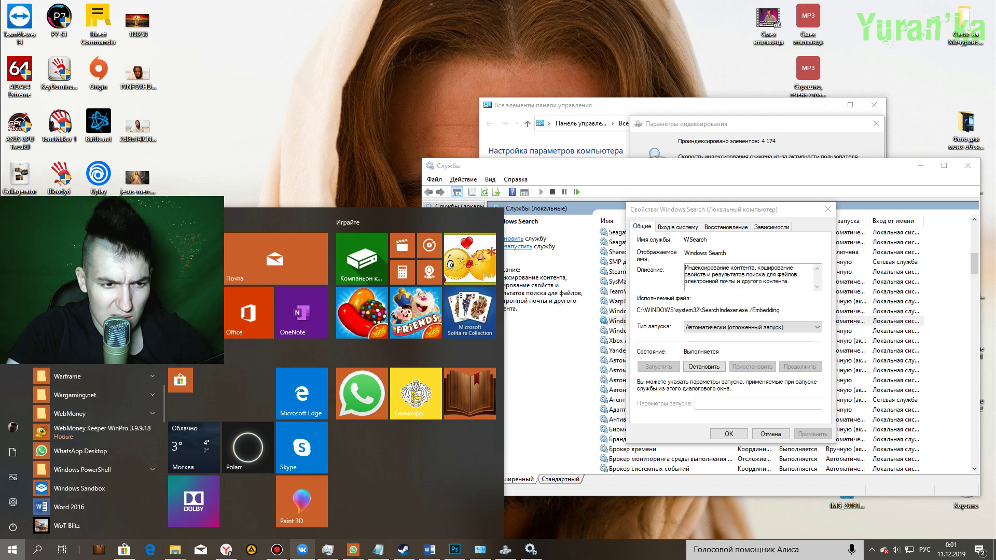
scroll(93, 451, "down", 3)
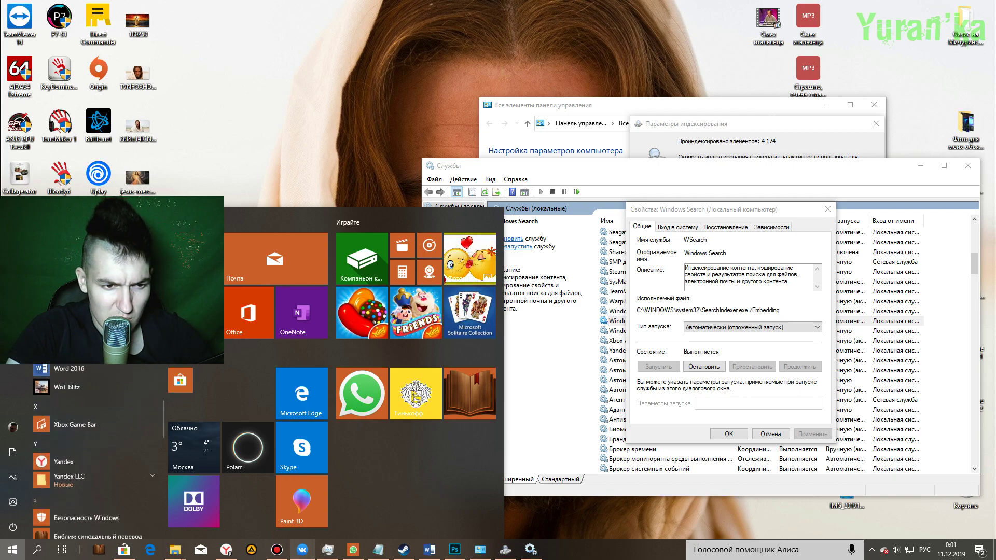
left_click(37, 550)
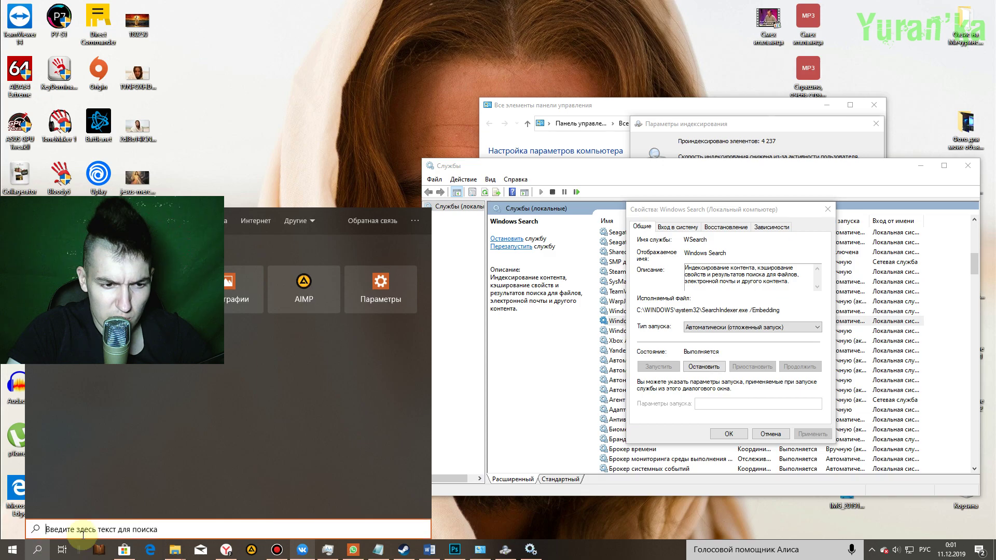
left_click(11, 550)
scroll(83, 435, "up", 5)
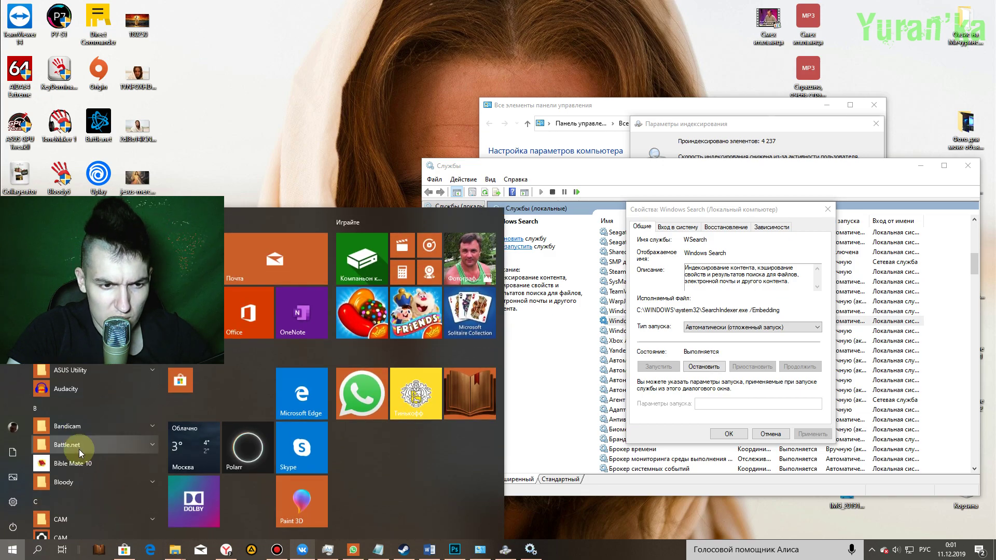
scroll(82, 435, "down", 10)
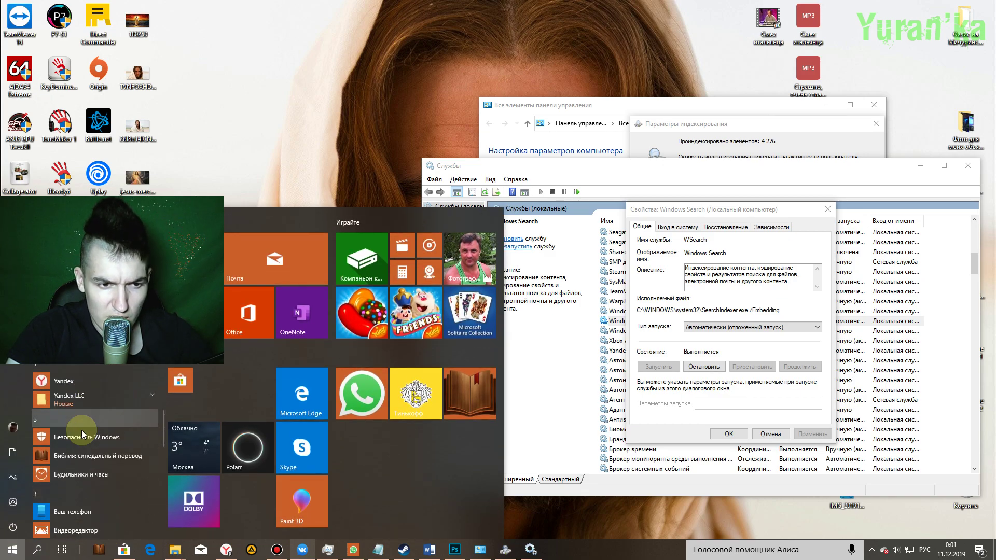
scroll(104, 381, "down", 10)
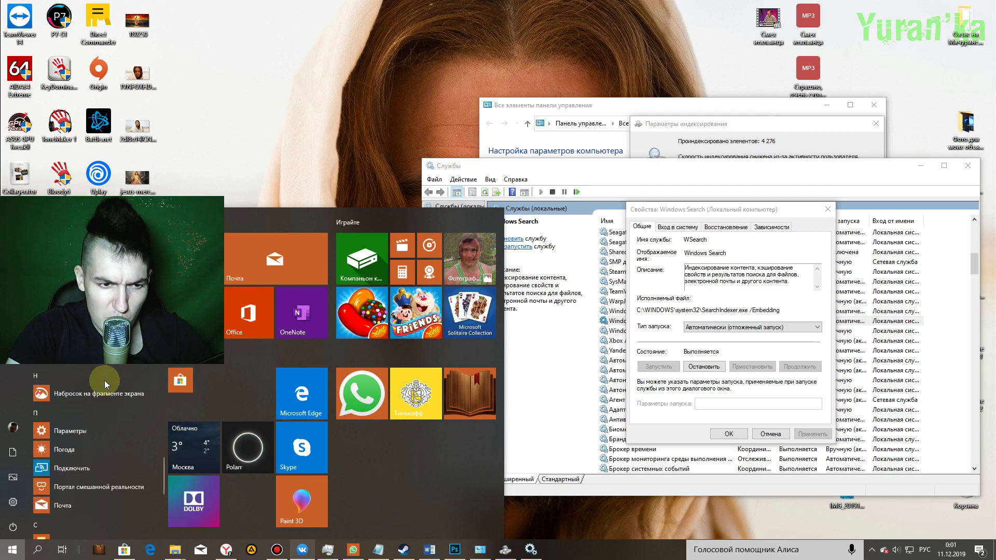
scroll(104, 380, "down", 1)
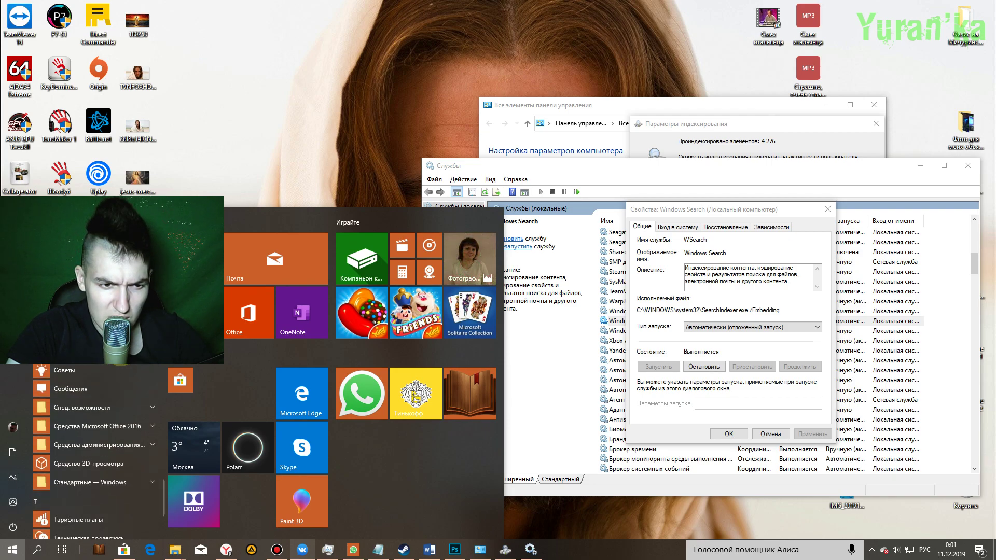
Examine the Windows system tools and administration tools (Средства администрирования) app folders for PowerShell.
left_click(103, 351)
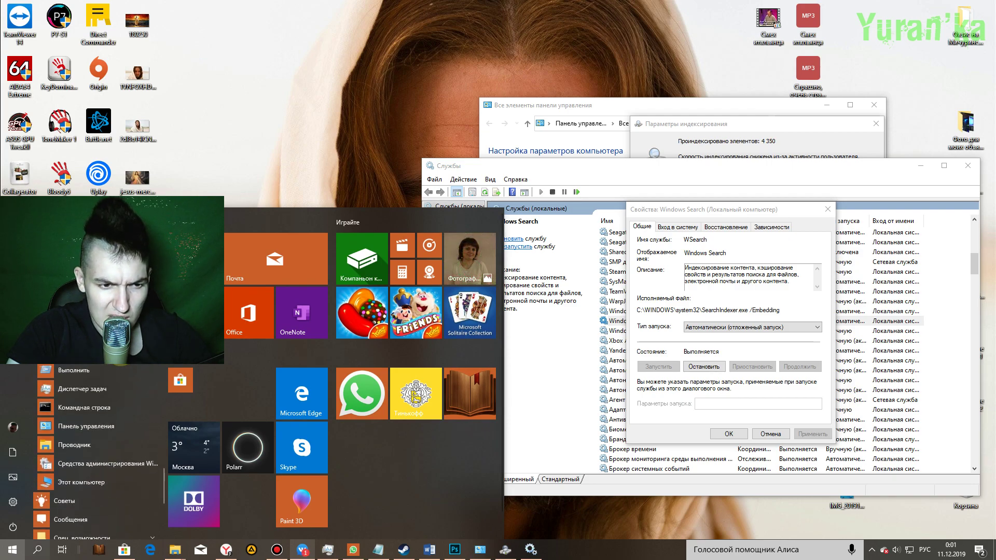
scroll(117, 394, "down", 3)
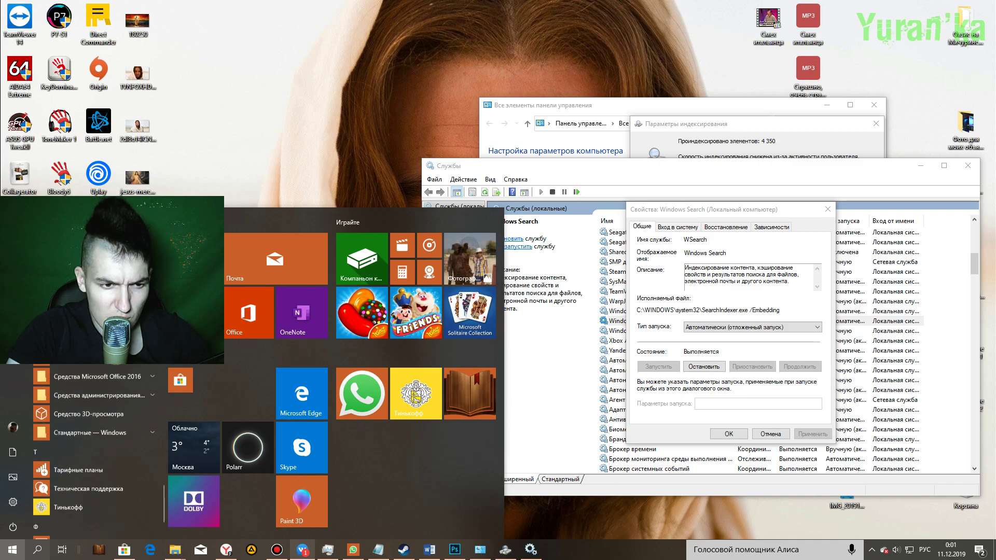
left_click(117, 394)
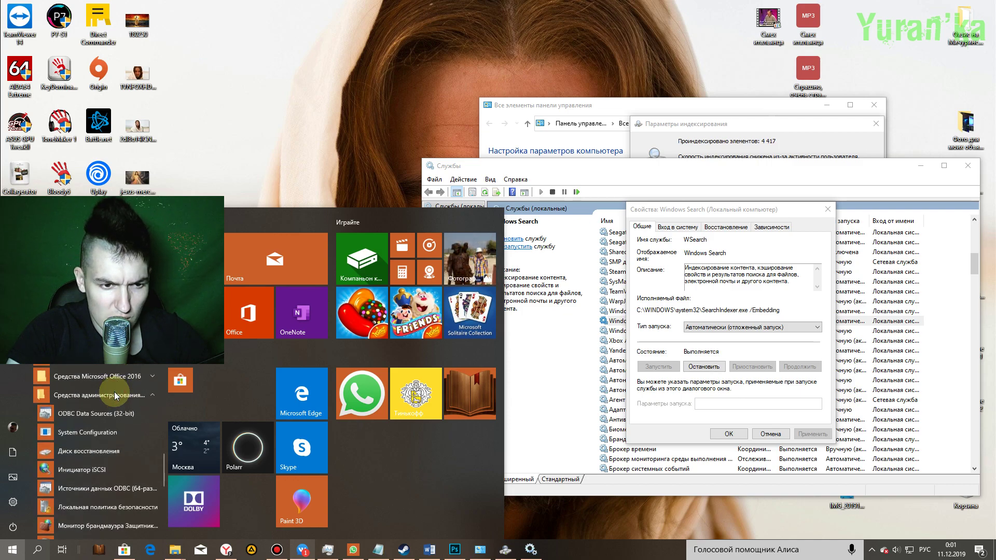
scroll(115, 382, "down", 3)
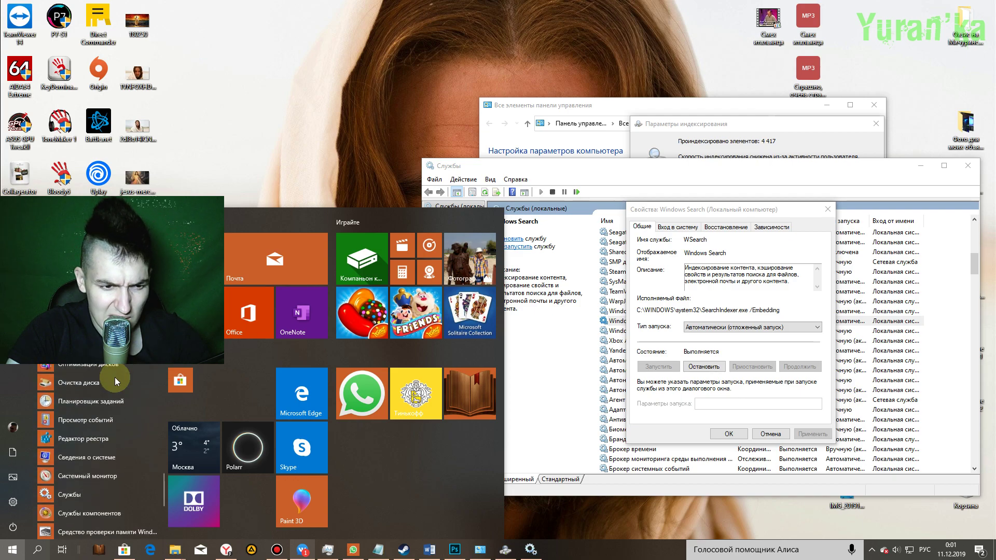
scroll(115, 377, "up", 2)
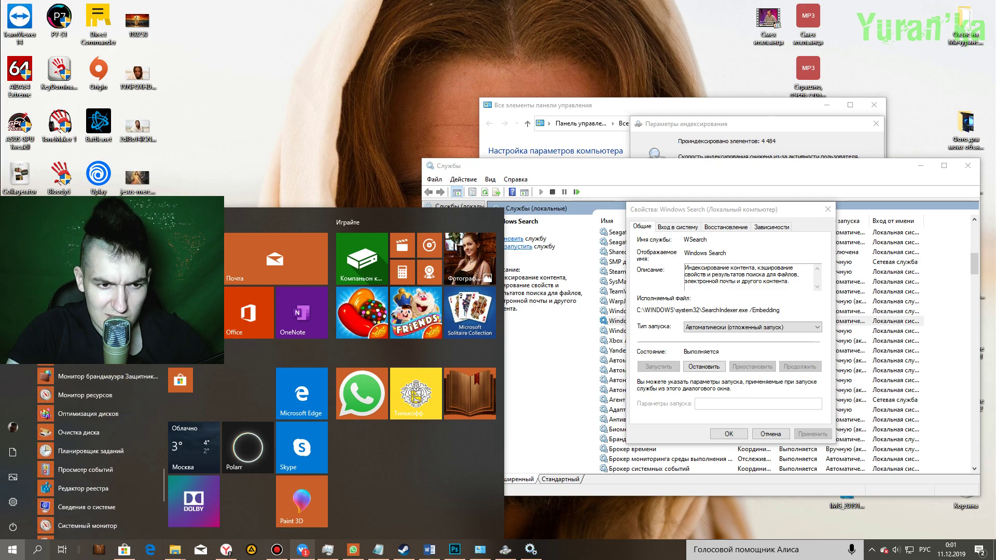
scroll(98, 451, "down", 4)
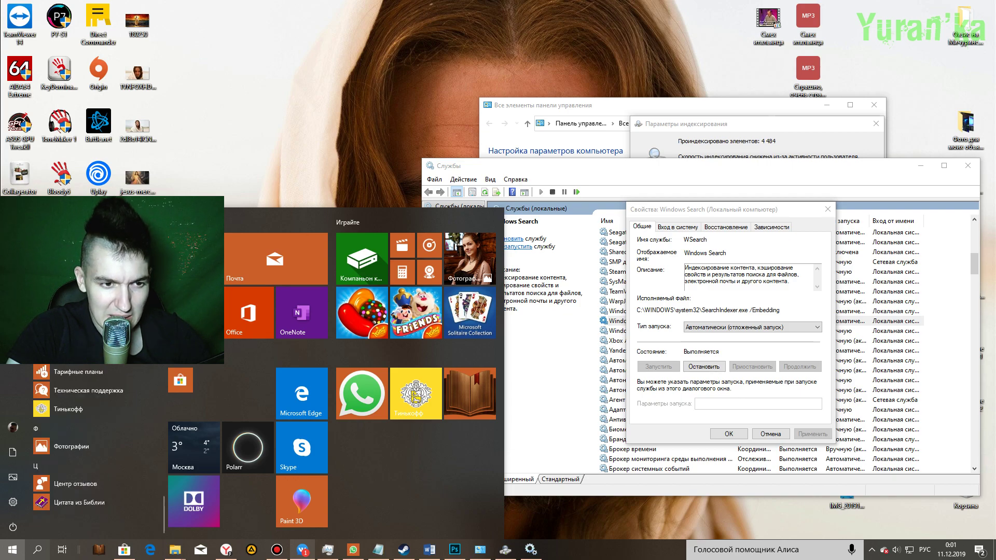
scroll(98, 452, "down", 2)
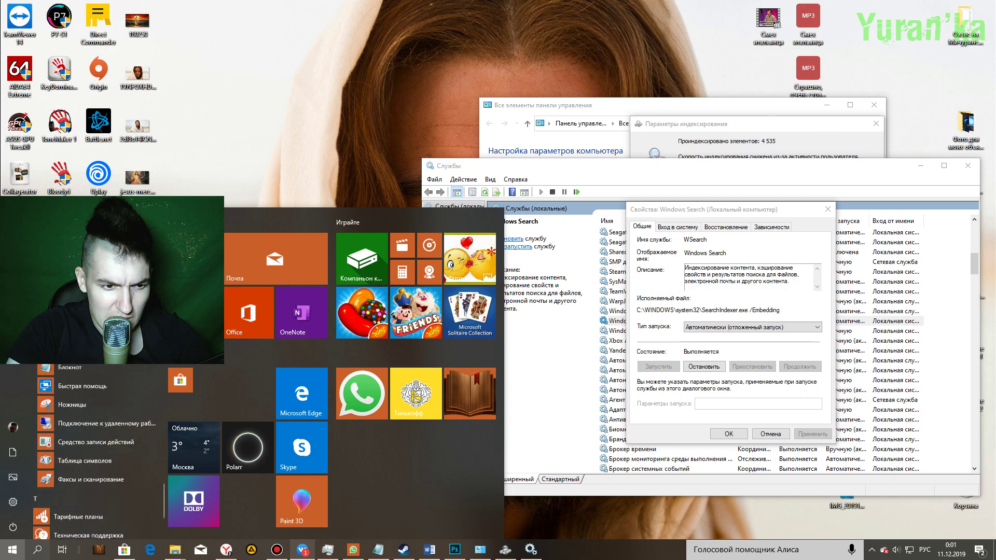
scroll(94, 368, "up", 1)
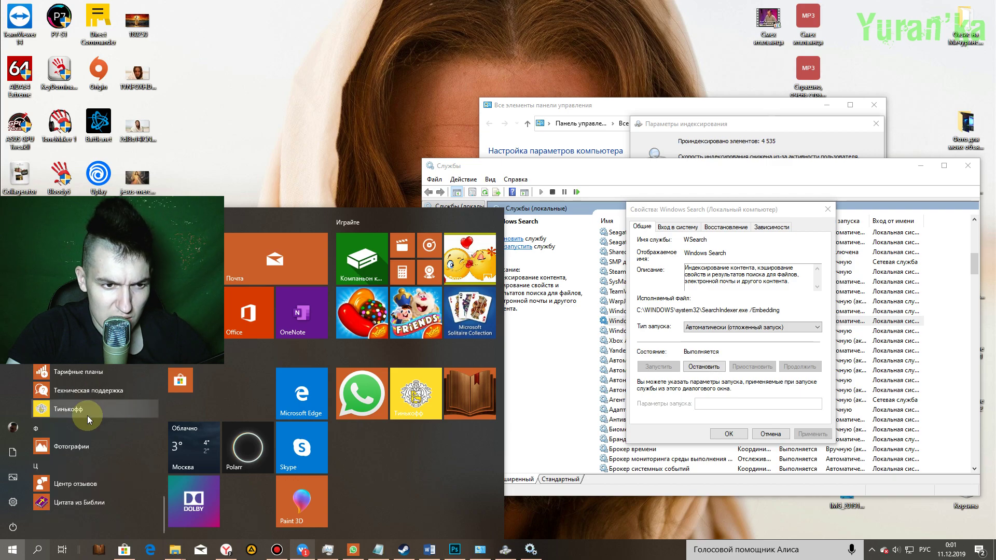
Find PowerShell with a system search for "PowerShe" and open Windows PowerShell as administrator.
left_click(39, 551)
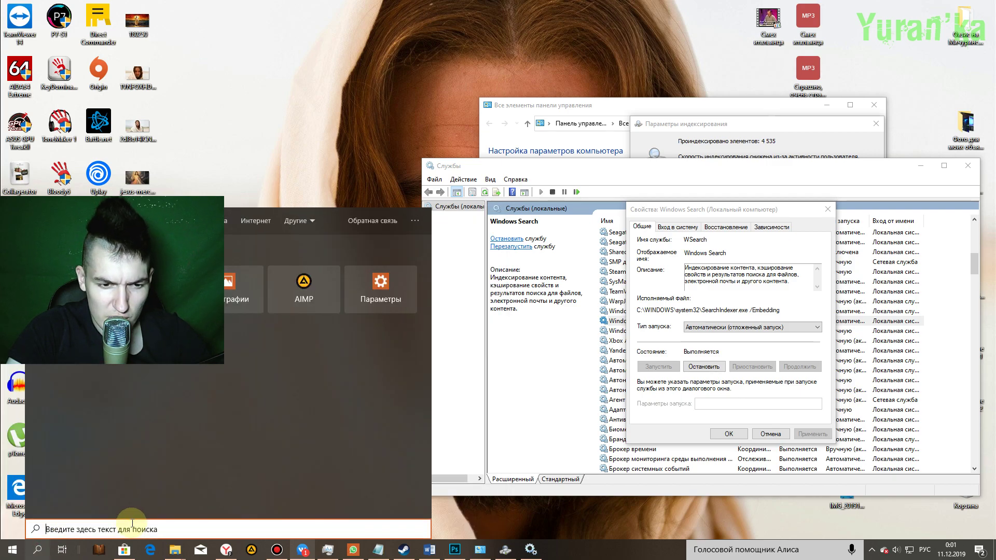
type("PowerS")
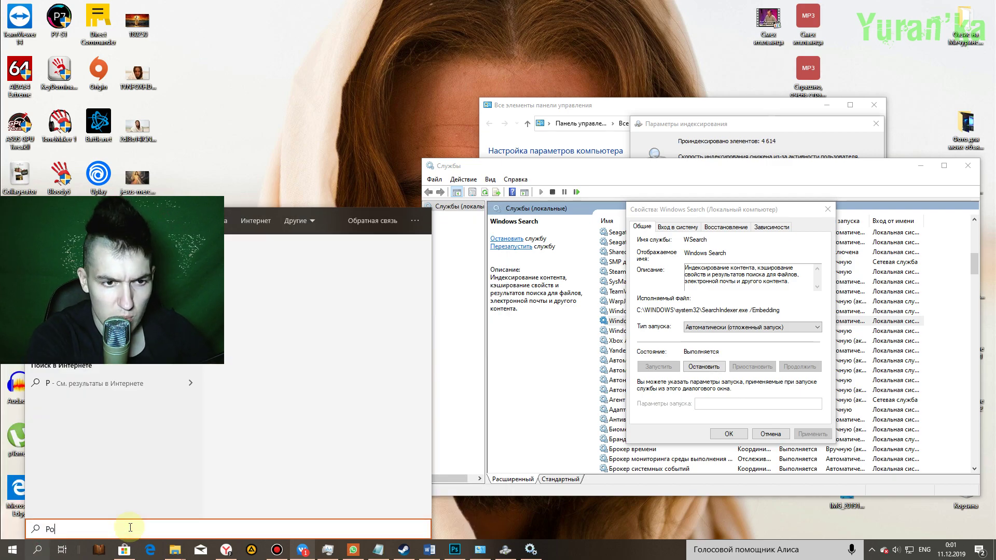
type("he")
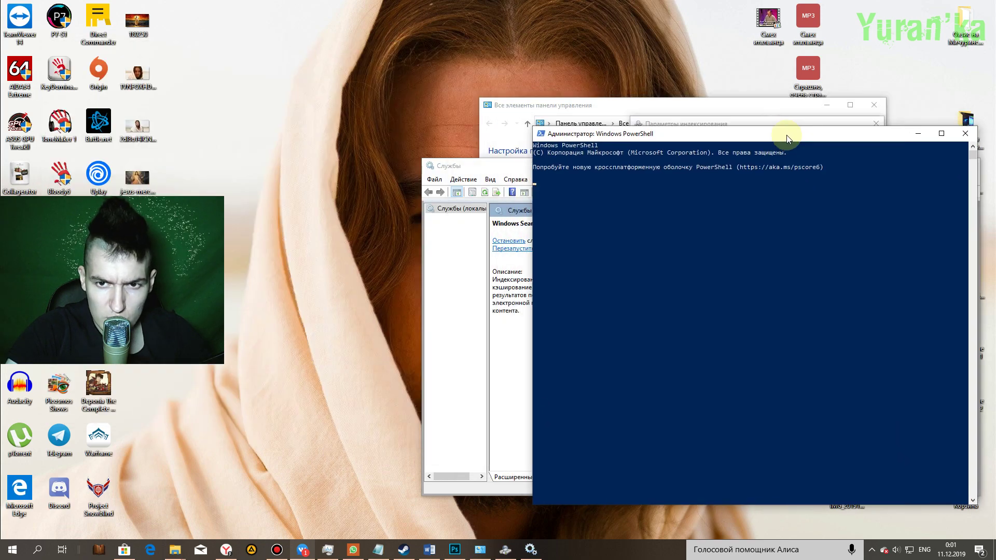
Paste the Get-AppXPackage app re-registration command into PowerShell and delete the extra 'Источник' line with the website link.
right_click(773, 209)
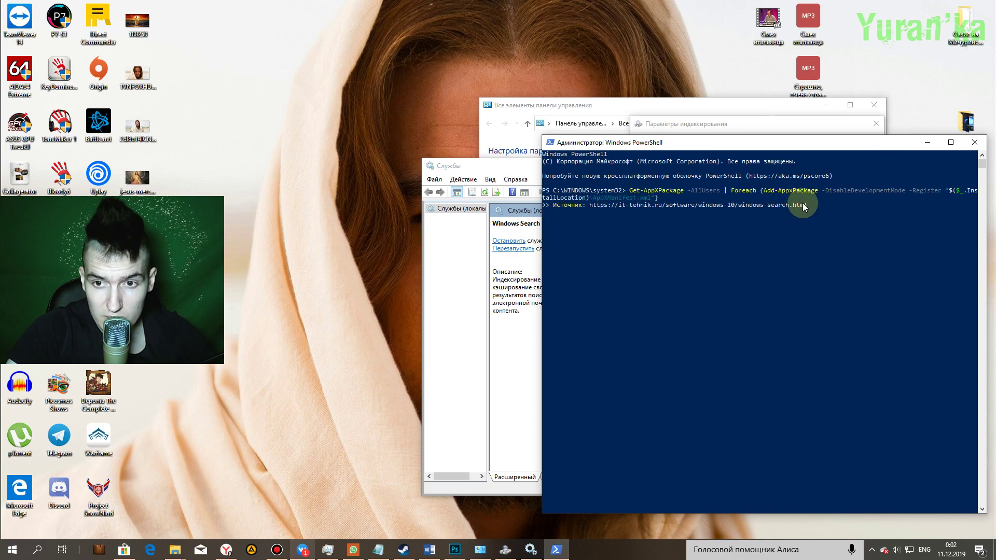
left_click_drag(810, 204, 559, 206)
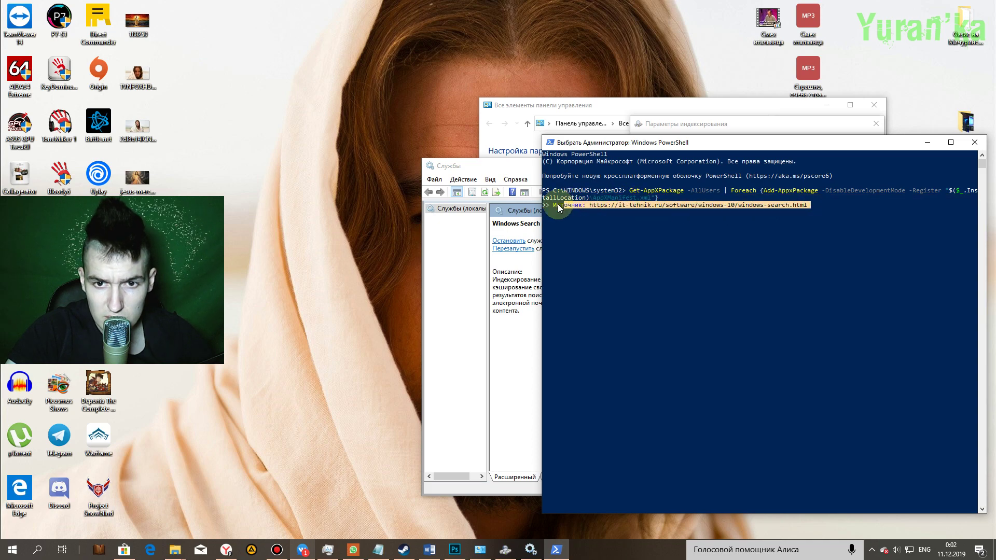
right_click(544, 208)
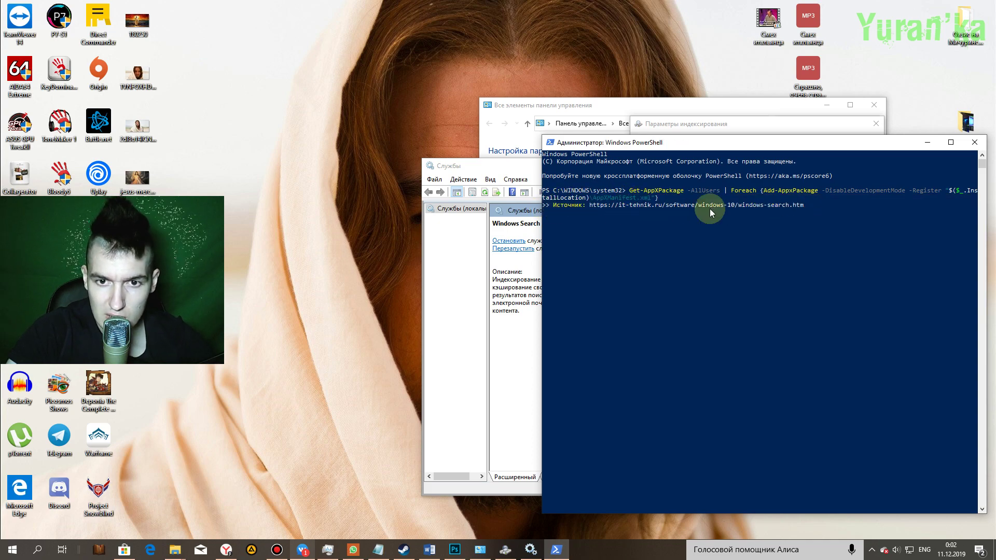
key("BackSpace")
key("BackSpace")
key("BackSpace")
key("BackSpace")
key("BackSpace")
key("BackSpace")
key("BackSpace")
key("BackSpace")
key("BackSpace")
key("BackSpace")
key("BackSpace")
key("BackSpace")
key("BackSpace")
key("BackSpace")
key("BackSpace")
key("BackSpace")
key("BackSpace")
key("BackSpace")
key("BackSpace")
key("BackSpace")
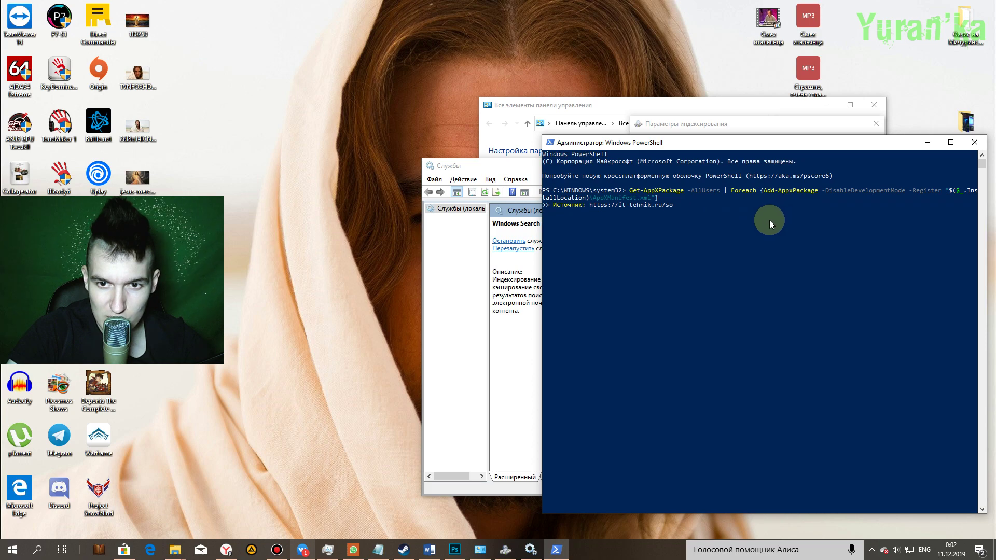
key("BackSpace")
key("BackSpace")
key("BackSpace")
key("BackSpace")
key("BackSpace")
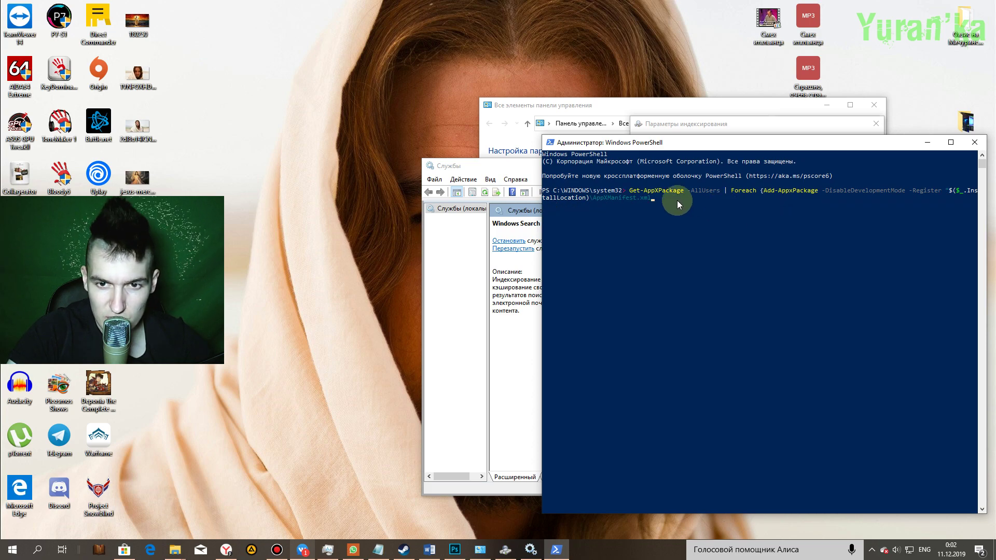
Erase the remaining Get-AppXPackage command text from the PowerShell prompt.
key("BackSpace")
key("BackSpace")
key("BackSpace")
key("BackSpace")
key("BackSpace")
key("BackSpace")
key("BackSpace")
key("BackSpace")
key("BackSpace")
key("BackSpace")
key("BackSpace")
key("BackSpace")
key("BackSpace")
key("BackSpace")
key("BackSpace")
key("BackSpace")
key("BackSpace")
key("BackSpace")
key("BackSpace")
key("BackSpace")
key("BackSpace")
key("BackSpace")
key("BackSpace")
key("BackSpace")
key("BackSpace")
key("BackSpace")
key("BackSpace")
key("BackSpace")
key("BackSpace")
key("BackSpace")
key("BackSpace")
key("BackSpace")
key("BackSpace")
key("BackSpace")
key("BackSpace")
key("BackSpace")
key("BackSpace")
key("BackSpace")
key("BackSpace")
key("BackSpace")
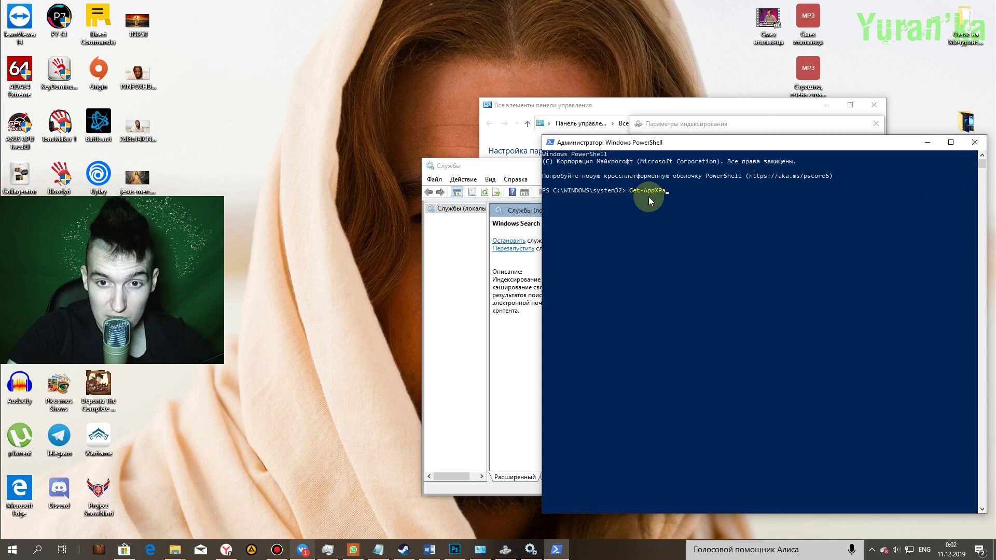
Paste the Get-AppXPackage -AllUsers re-registration command again and remove the trailing 'Источник' source line after the AppXManifest.xml part.
right_click(648, 197)
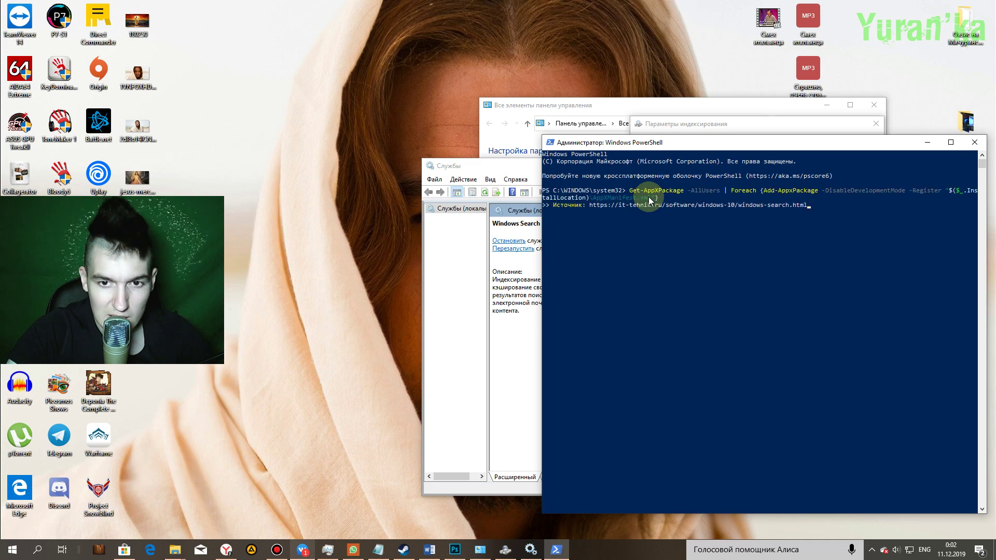
left_click_drag(809, 205, 731, 207)
key("BackSpace")
key("BackSpace")
key("BackSpace")
key("BackSpace")
key("BackSpace")
key("BackSpace")
key("BackSpace")
key("BackSpace")
key("BackSpace")
key("BackSpace")
key("BackSpace")
key("BackSpace")
key("BackSpace")
key("BackSpace")
key("BackSpace")
key("BackSpace")
key("BackSpace")
key("BackSpace")
key("BackSpace")
key("BackSpace")
key("BackSpace")
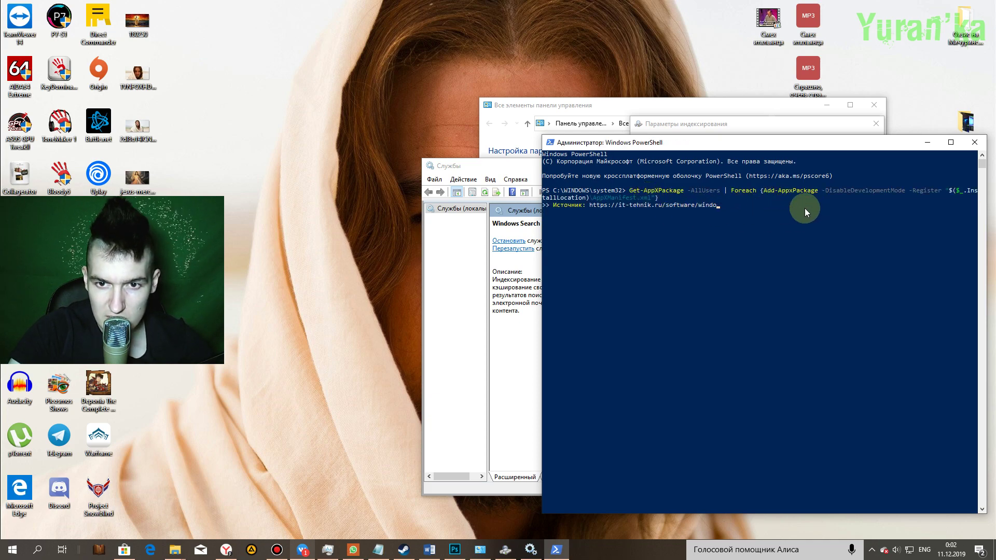
key("BackSpace")
key("BackSpace")
key("BackSpace")
key("BackSpace")
key("BackSpace")
key("BackSpace")
key("BackSpace")
key("BackSpace")
key("BackSpace")
key("BackSpace")
key("BackSpace")
key("BackSpace")
key("BackSpace")
key("BackSpace")
key("BackSpace")
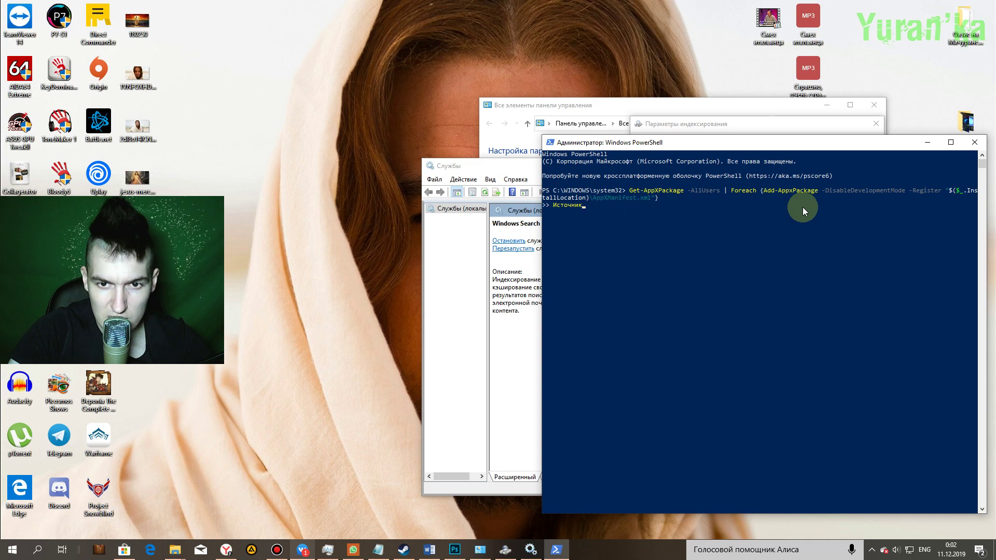
key("BackSpace")
key("BackSpace")
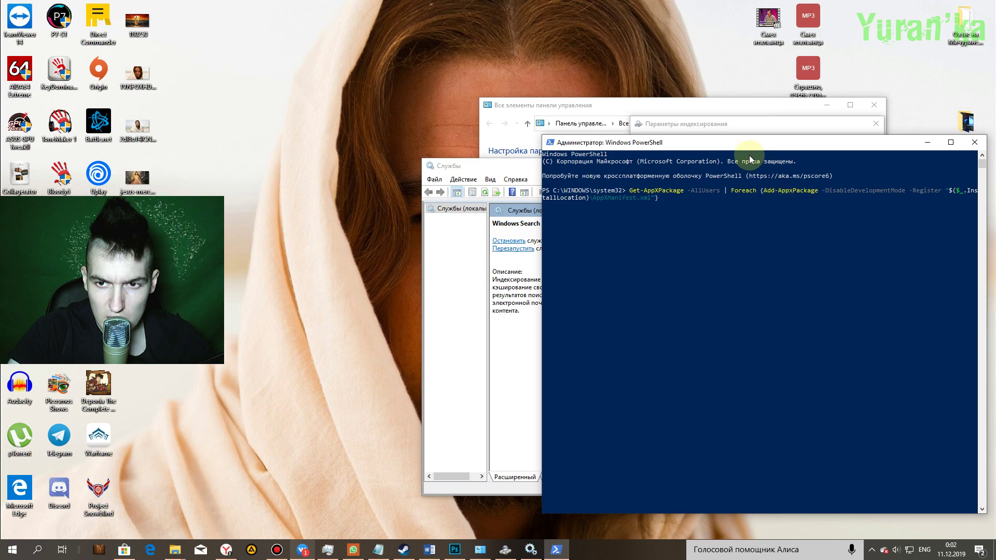
left_click_drag(721, 141, 692, 146)
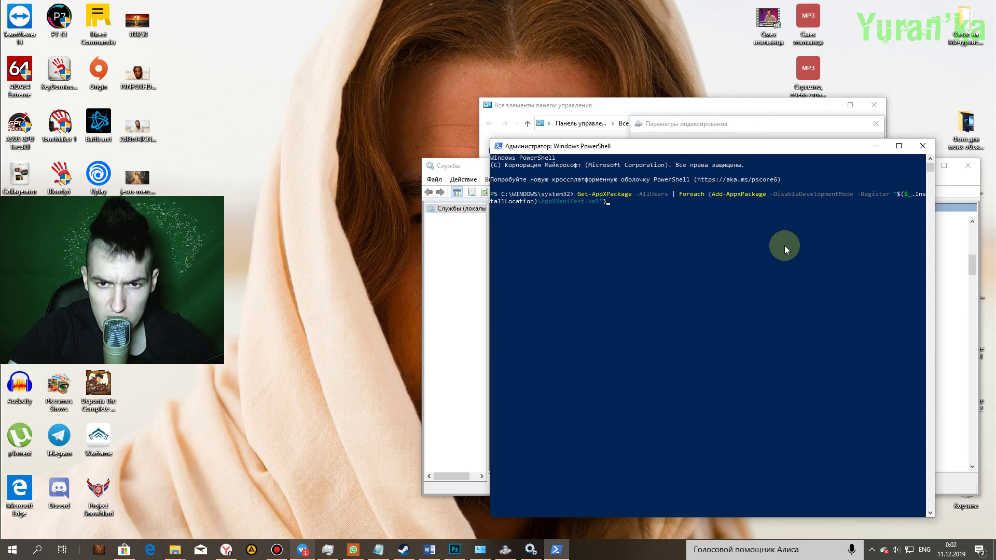
Close PowerShell without running the command, along with the Windows Search properties and the Services (Службы) window.
left_click(923, 146)
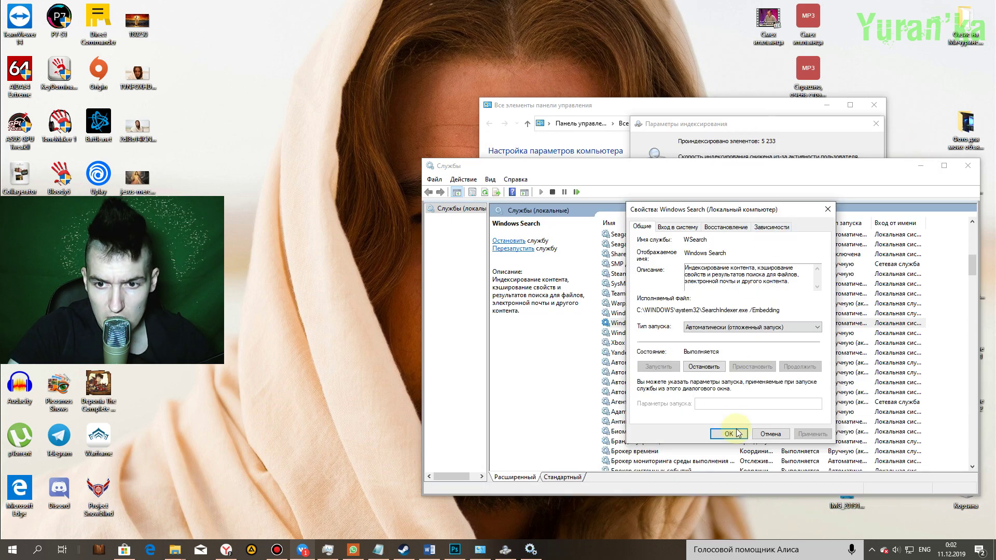
left_click(828, 209)
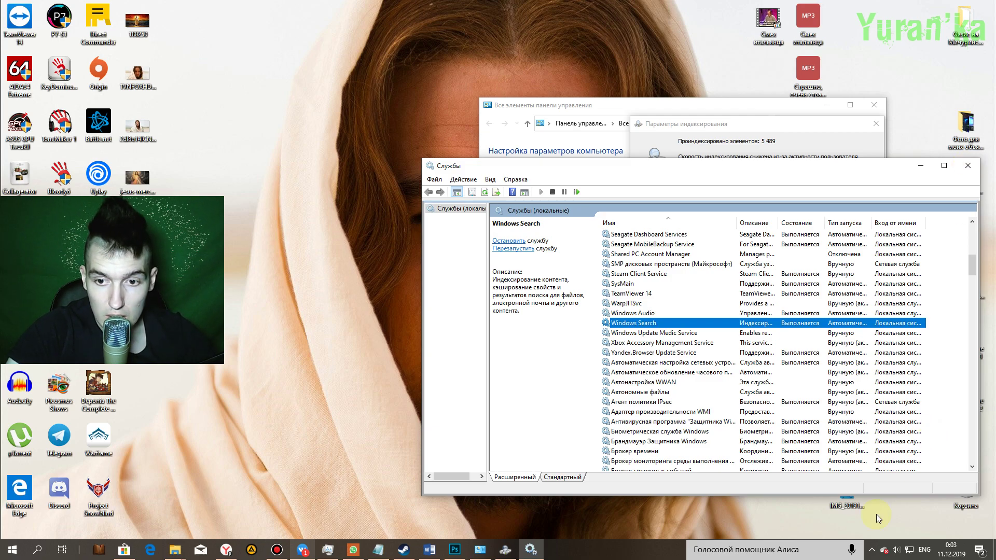
left_click(875, 552)
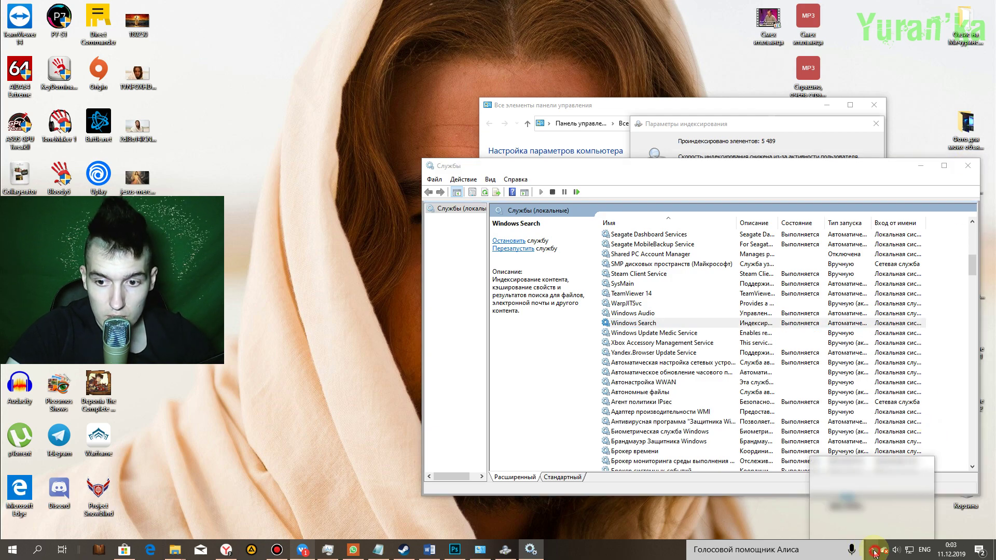
left_click(755, 520)
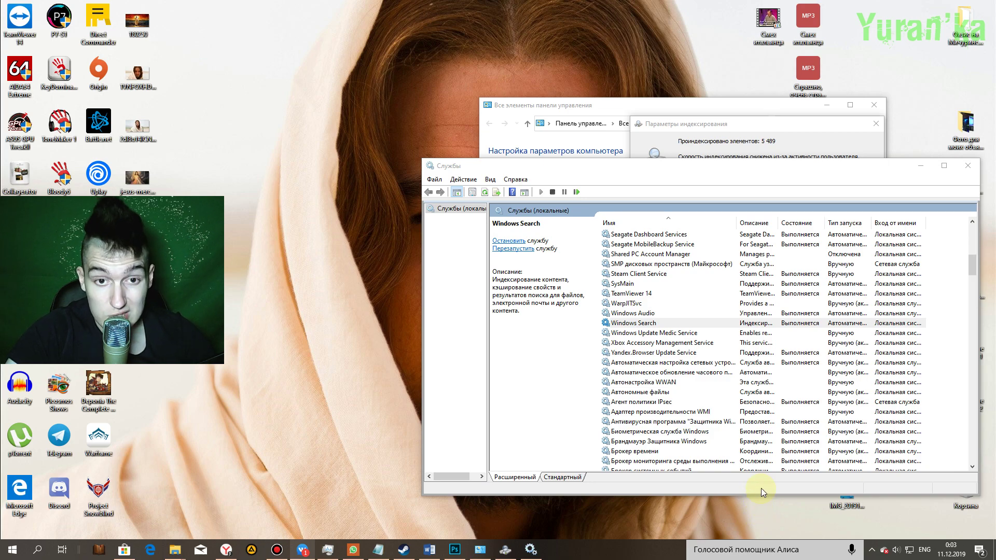
left_click(965, 168)
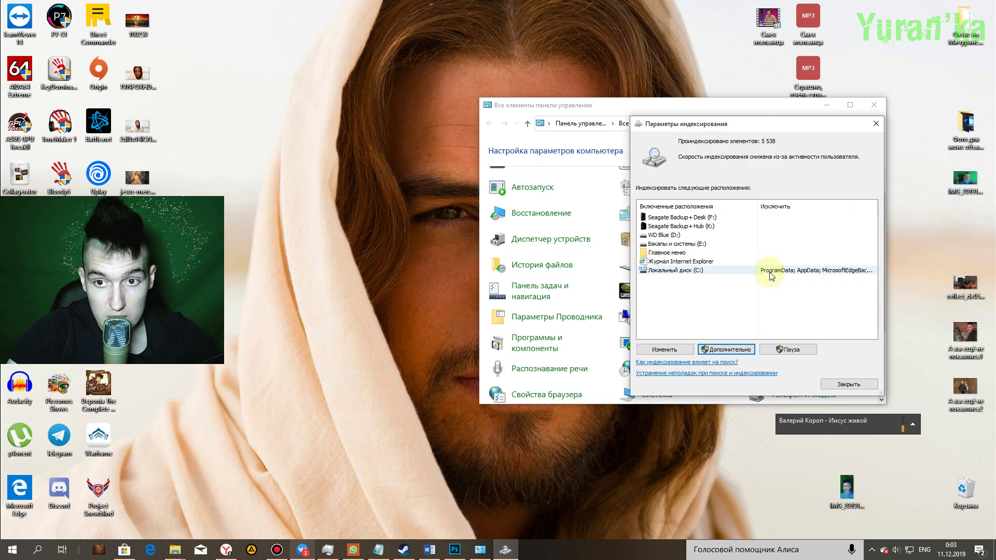